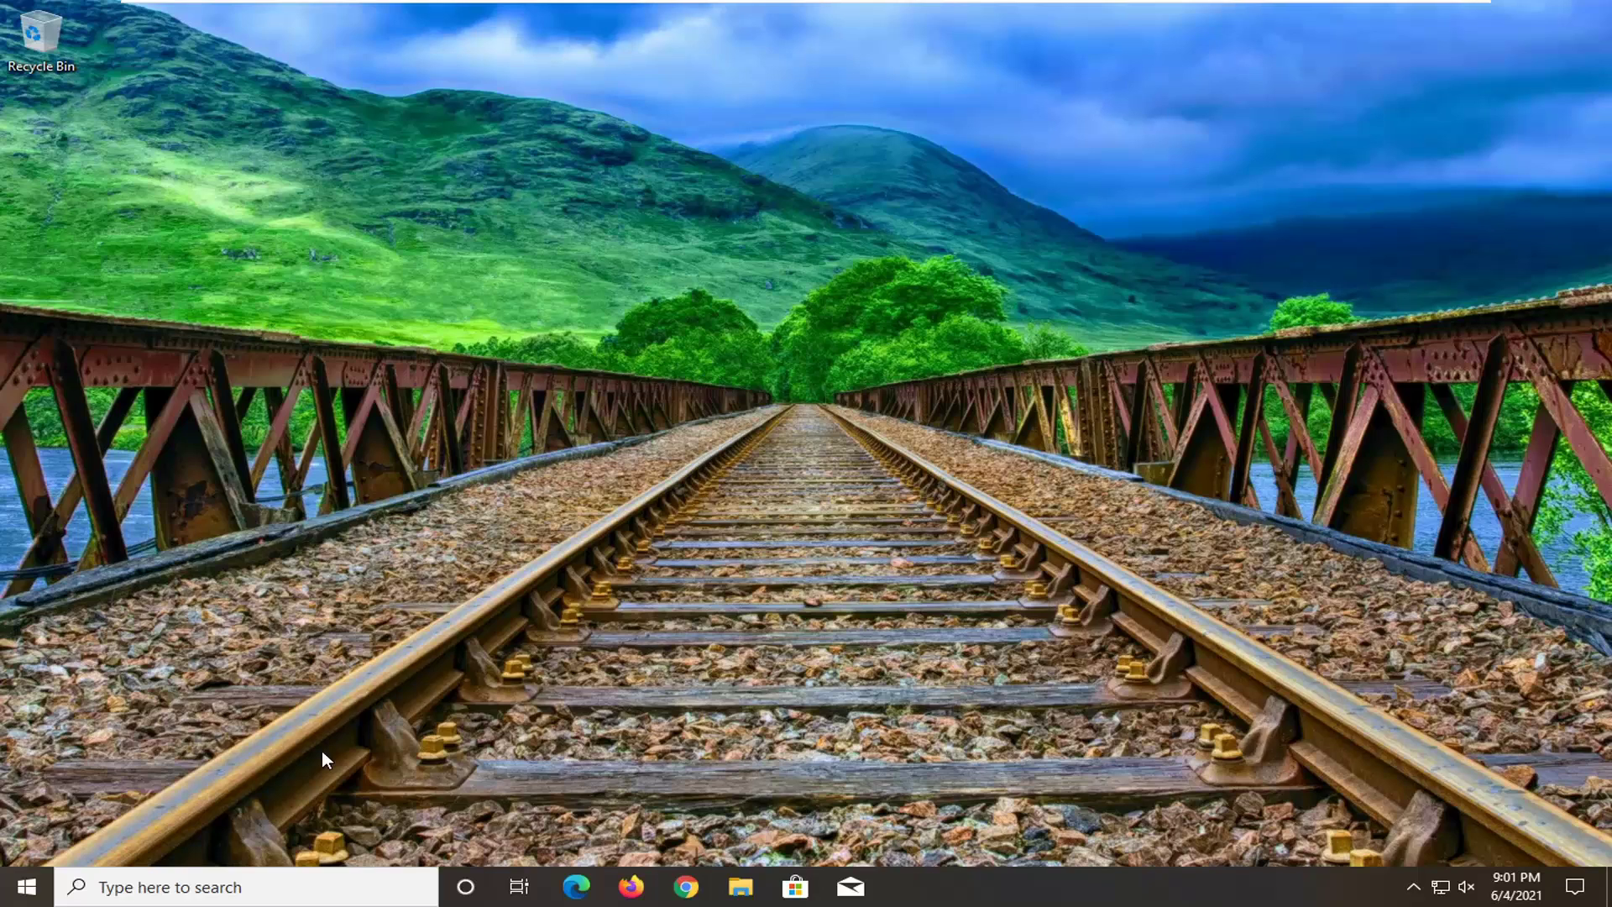
Search Windows for "services" and open the Services console
click(12, 897)
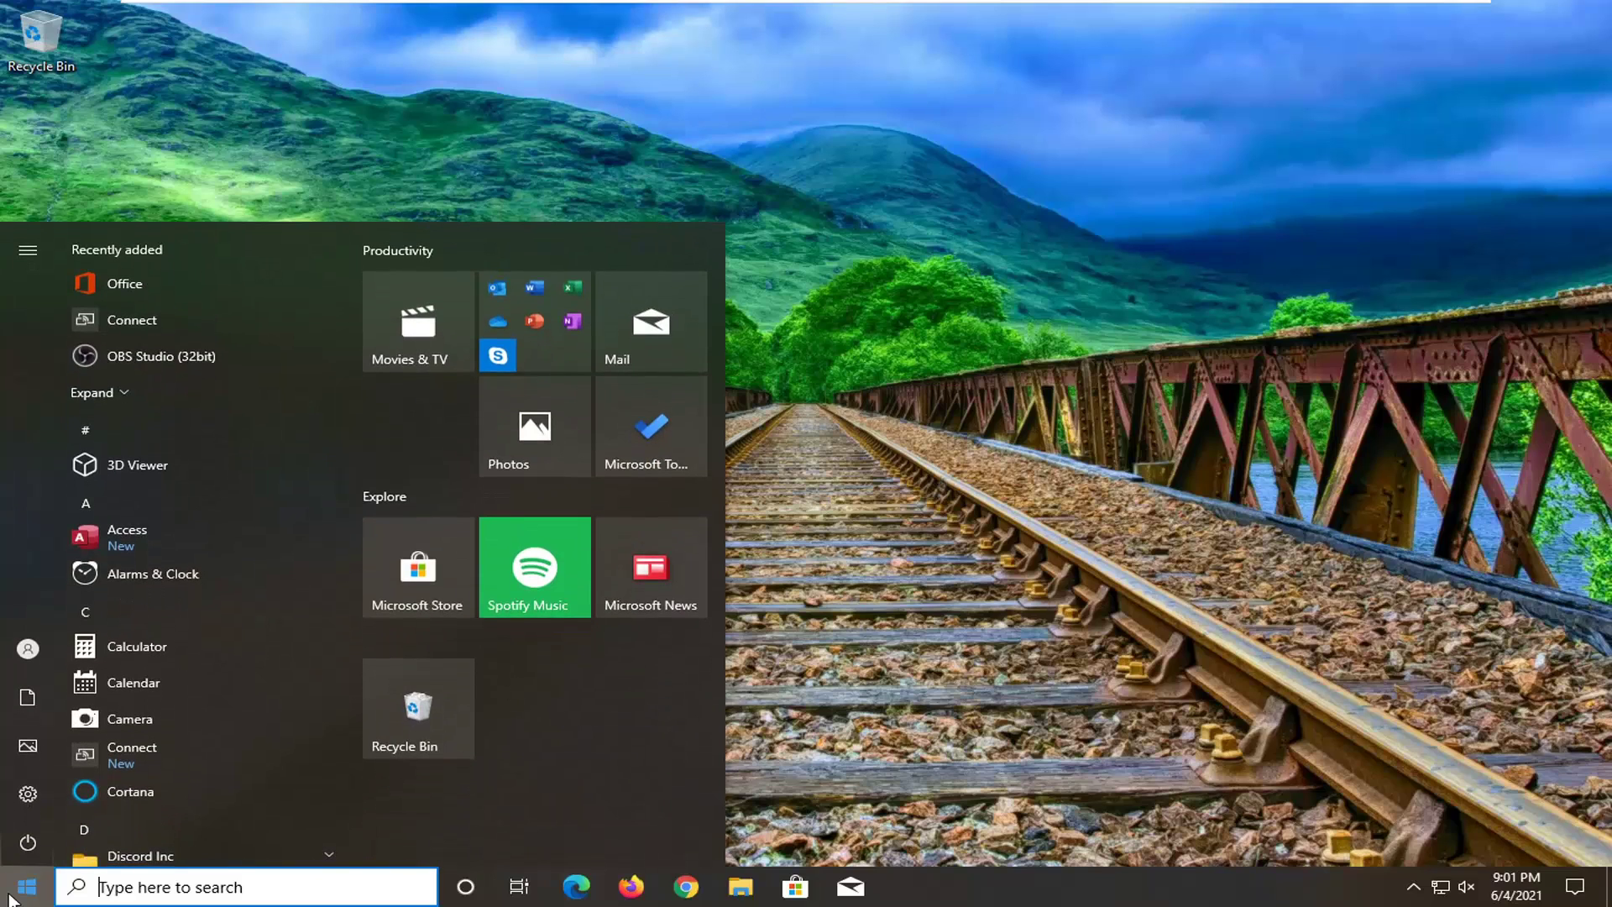
text(services)
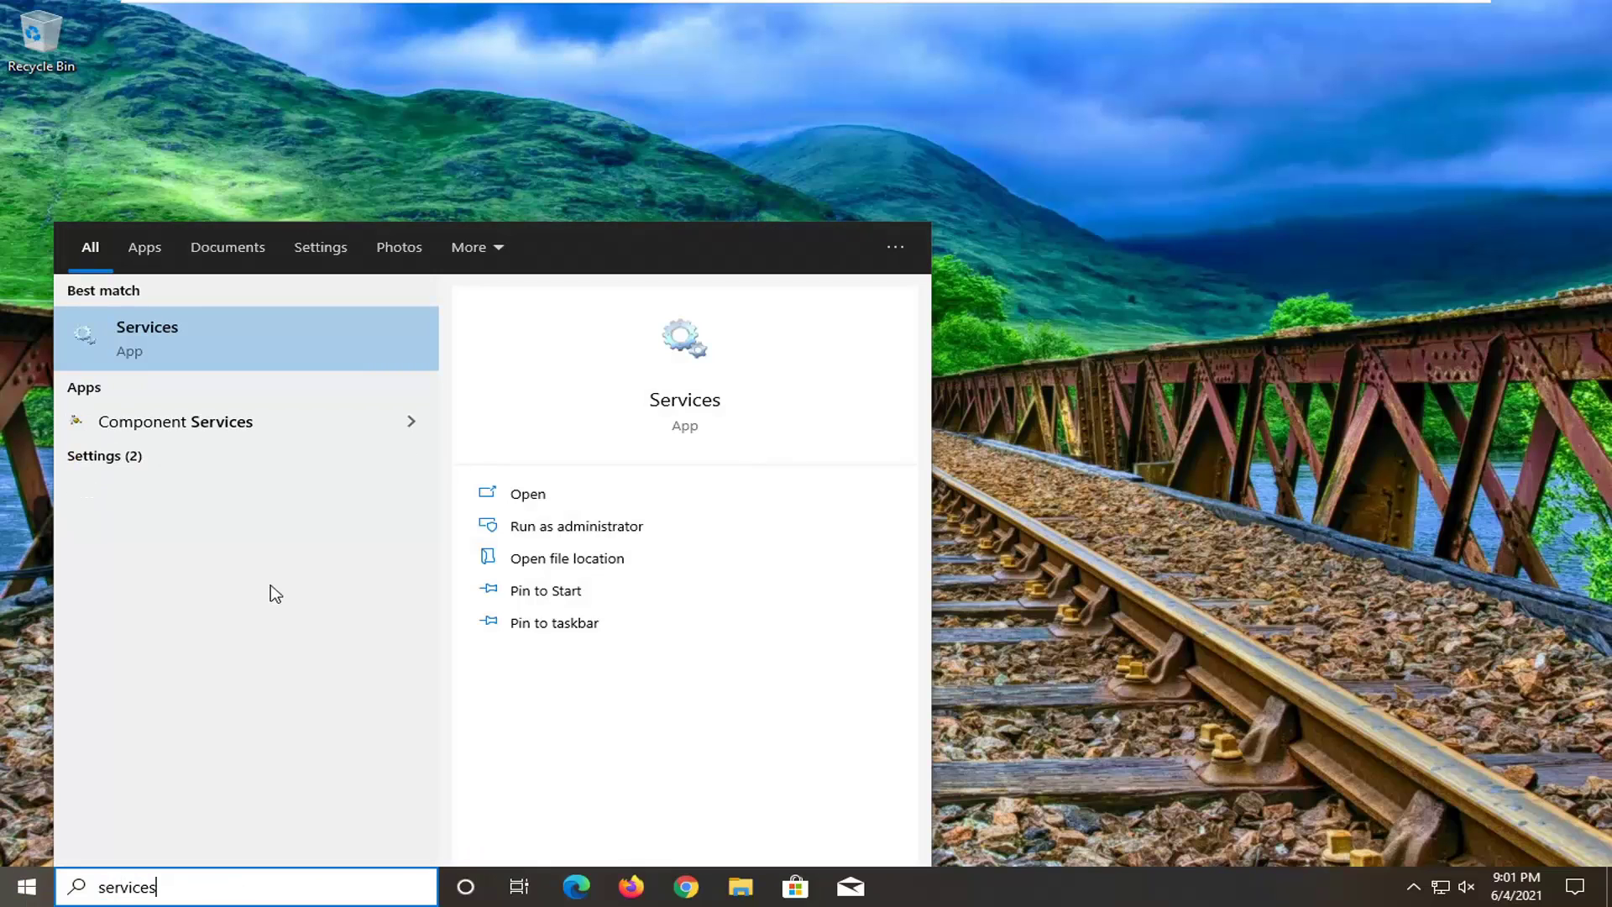
click(169, 340)
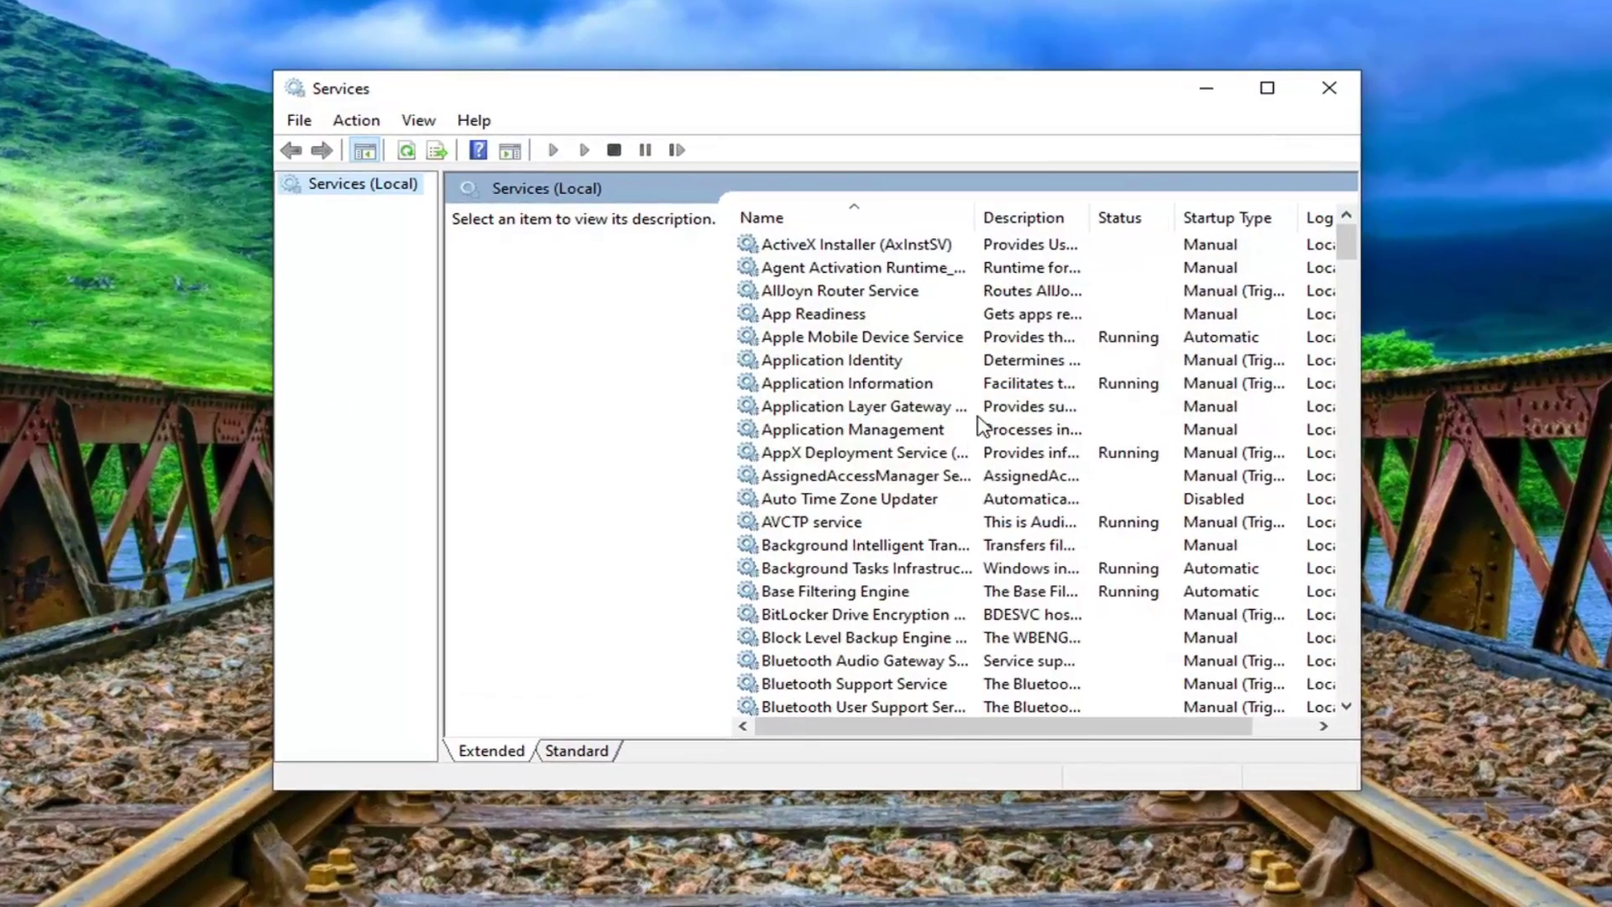
Check the startup type and status in the Power service's properties, and close them without making changes
scroll(982, 426, down, 20)
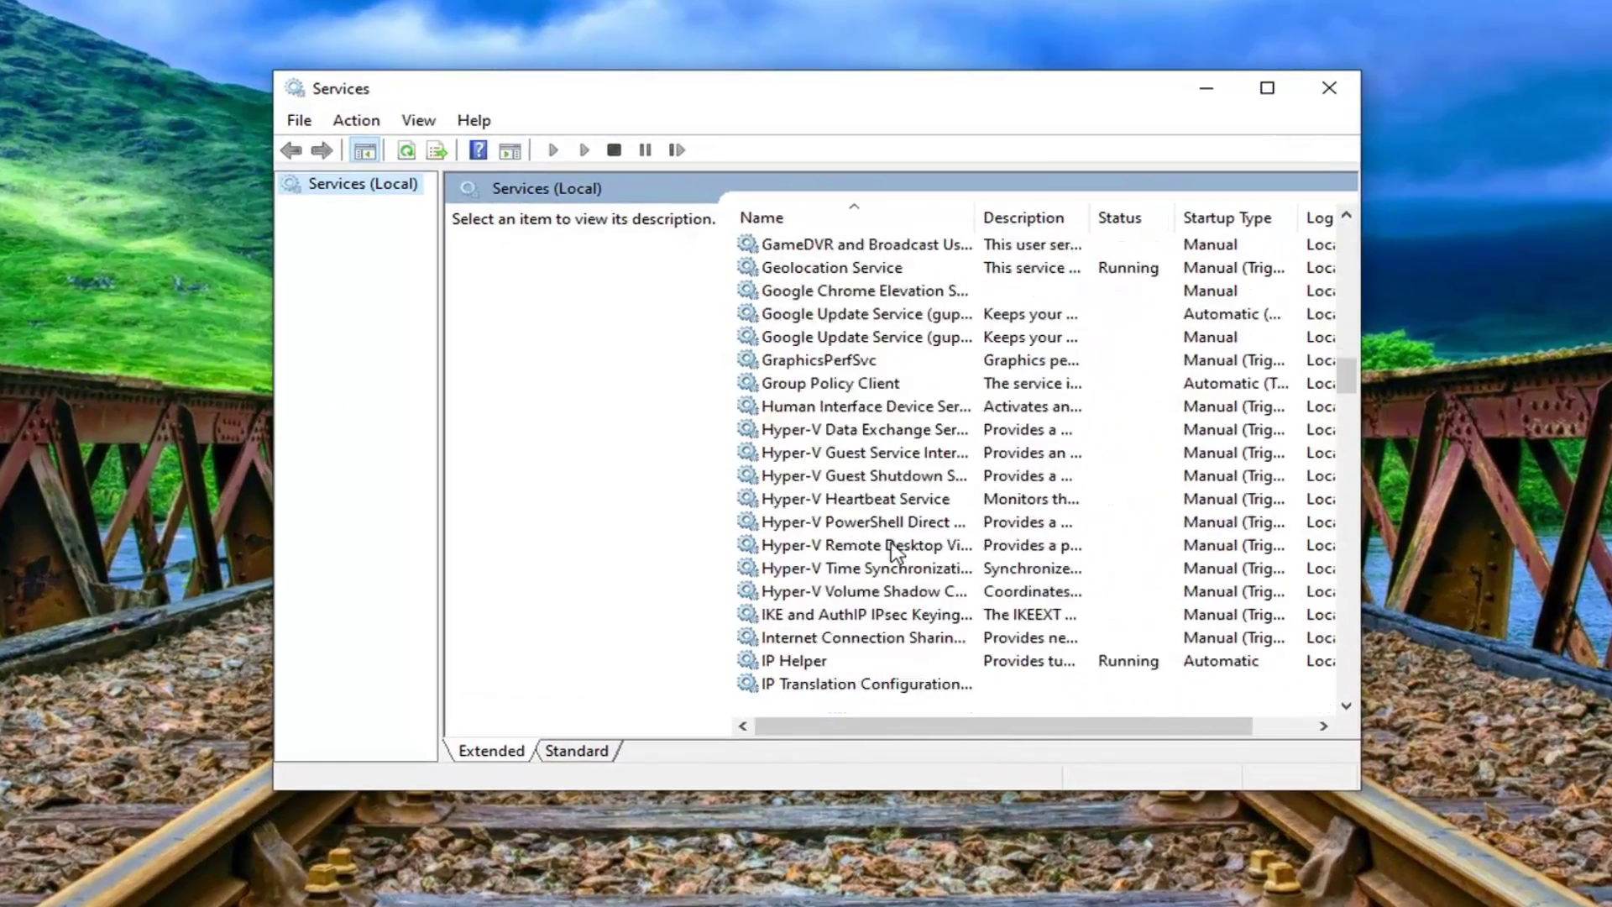
scroll(896, 549, down, 20)
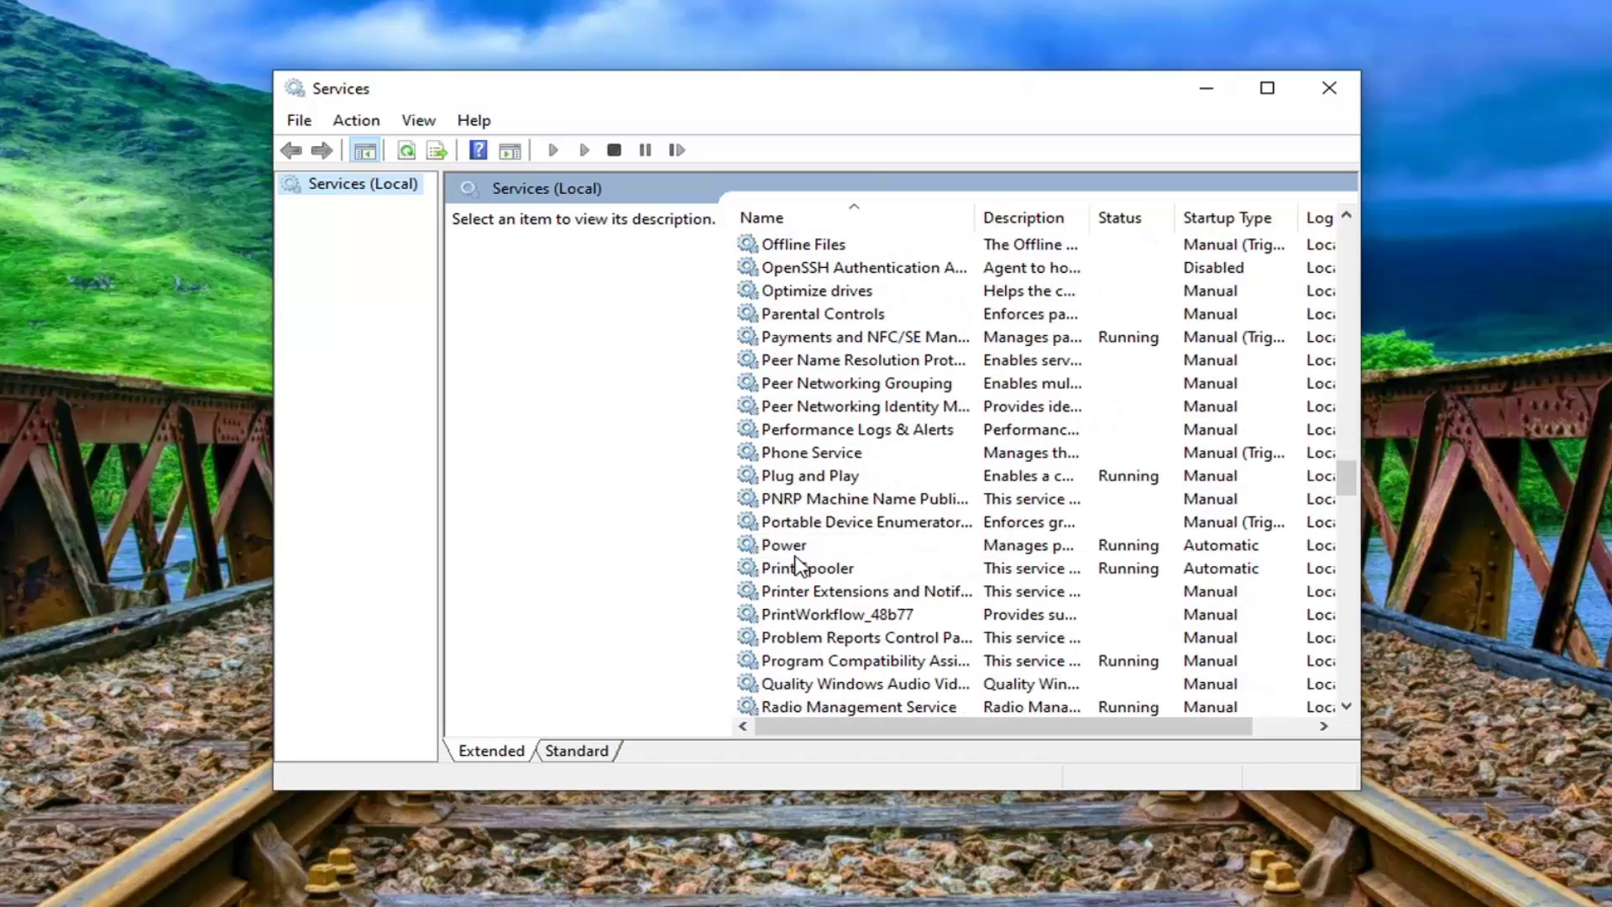
double_click(795, 554)
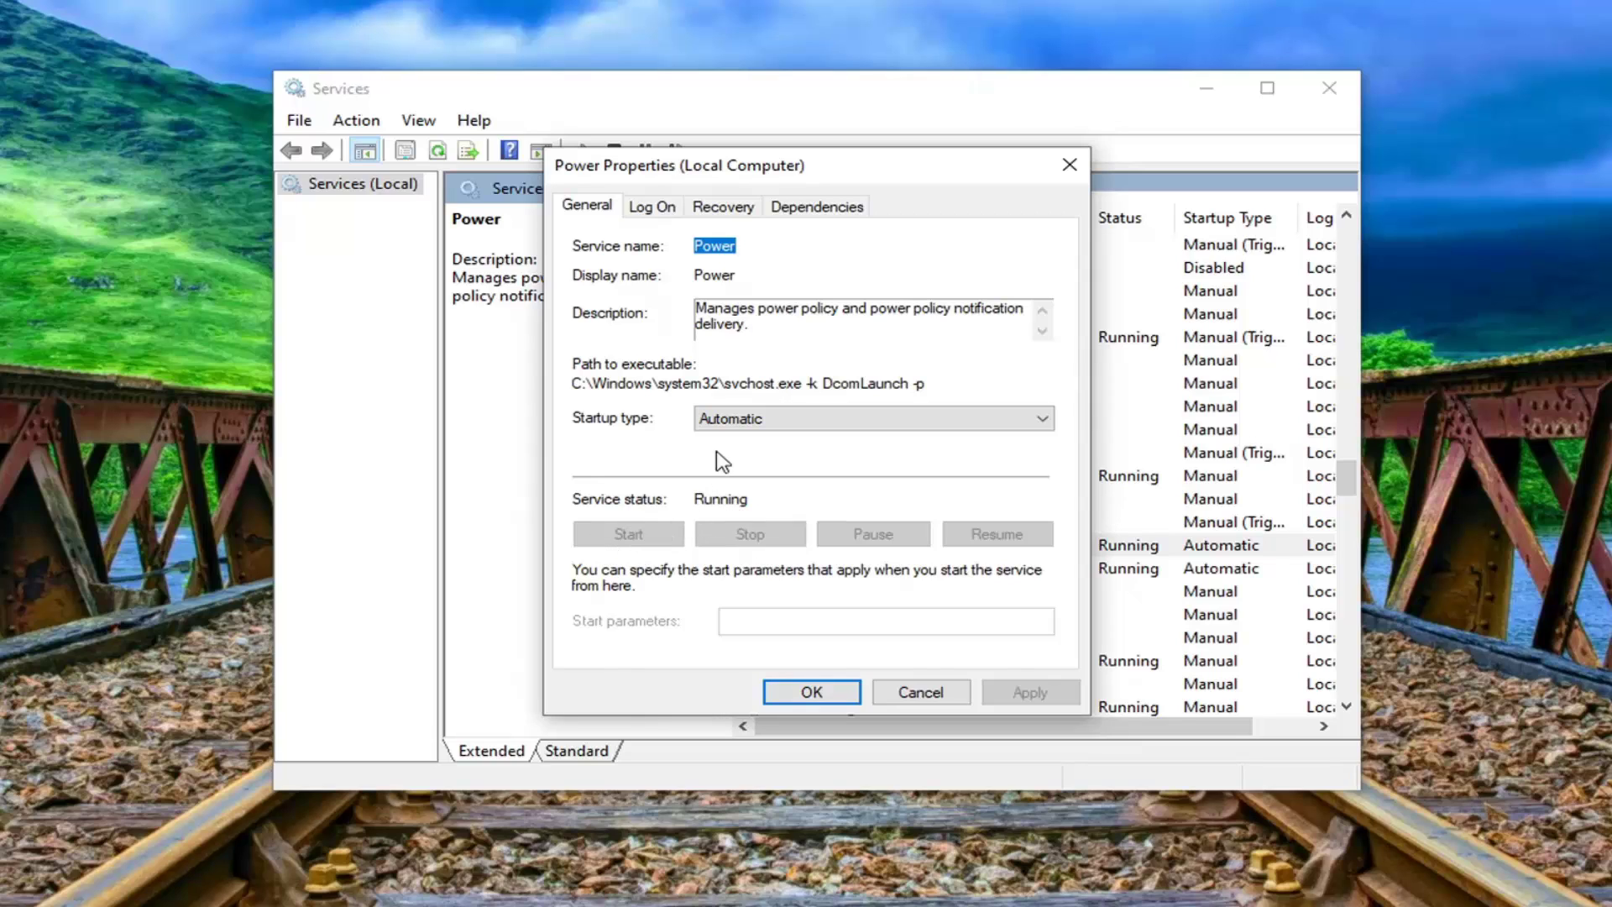
click(731, 418)
click(720, 424)
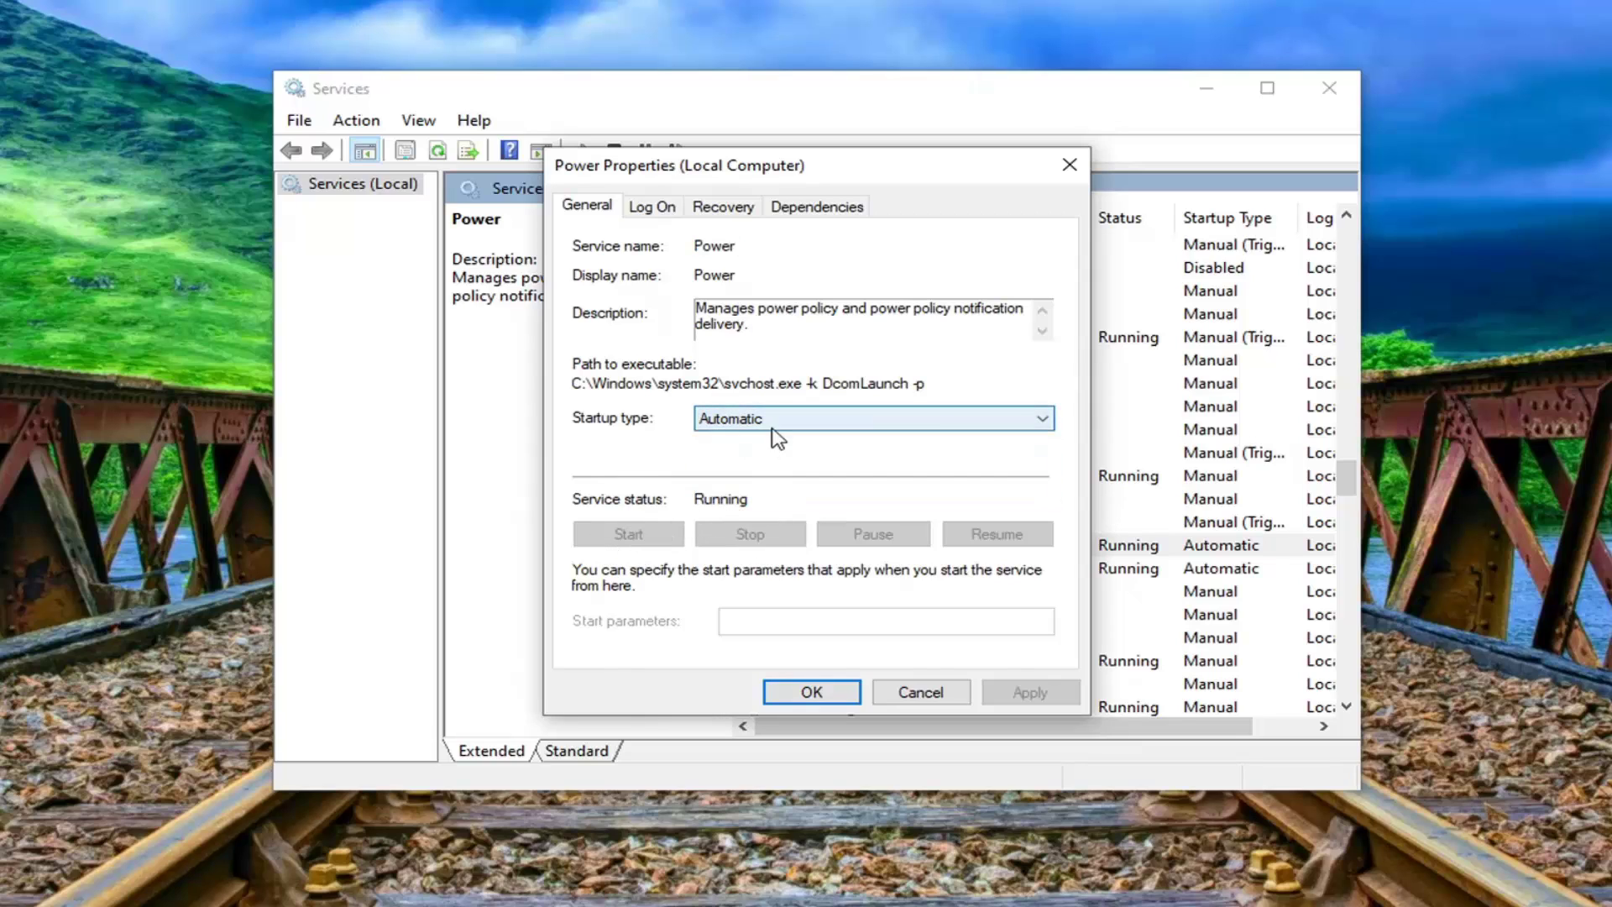
click(921, 692)
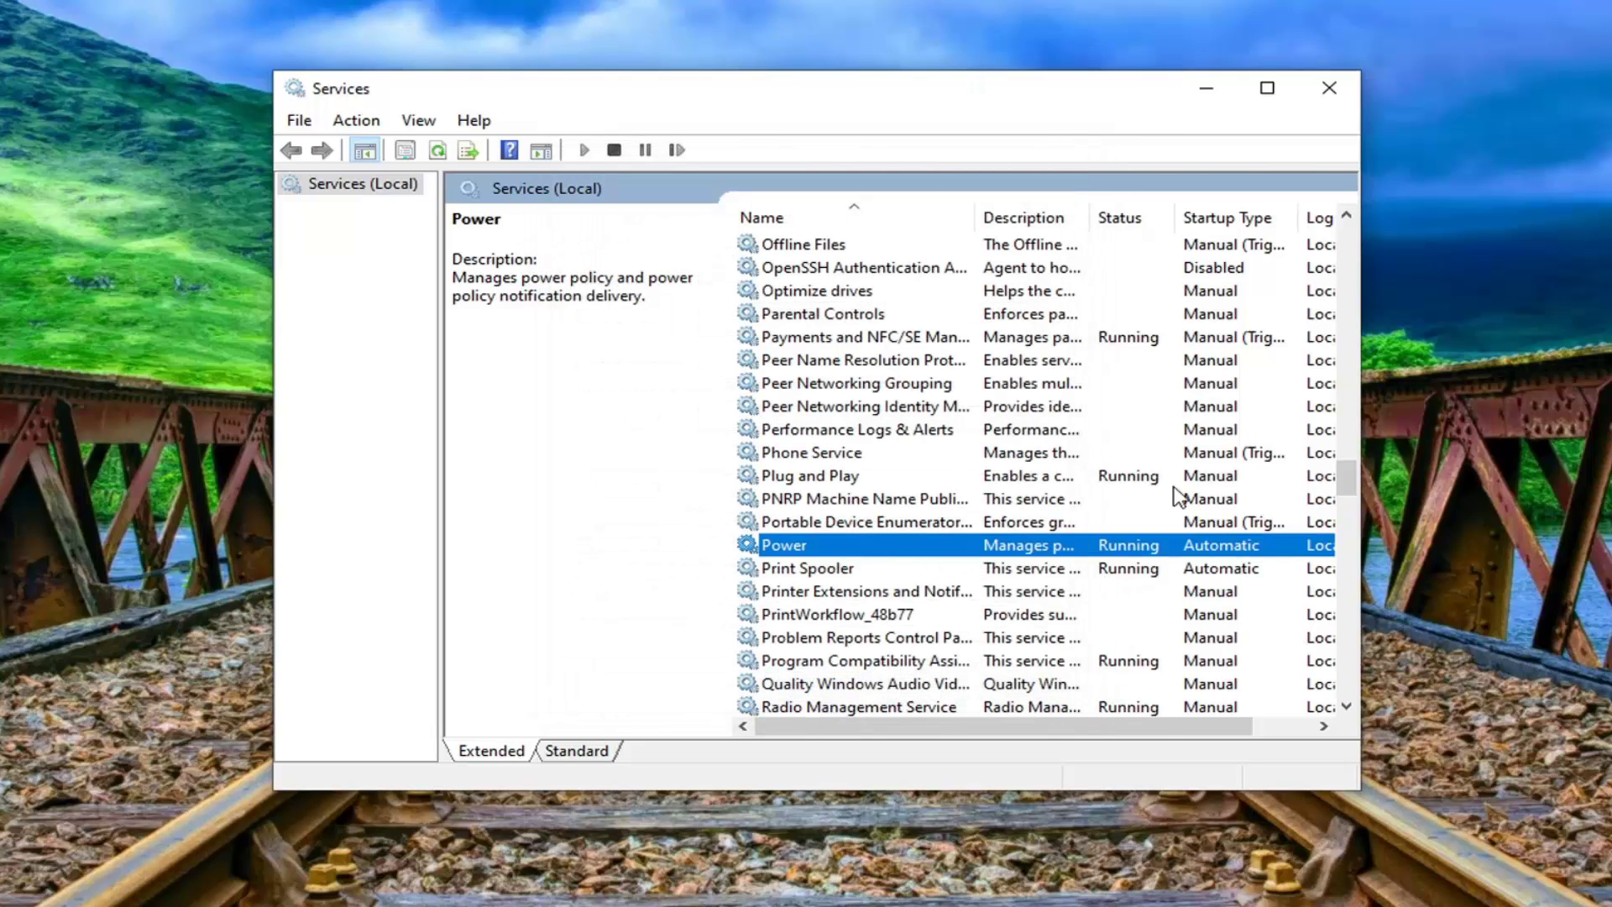
Check the startup type and status in the Diagnostic Policy Service's properties, and close the Services console
scroll(839, 492, up, 4)
scroll(839, 497, up, 20)
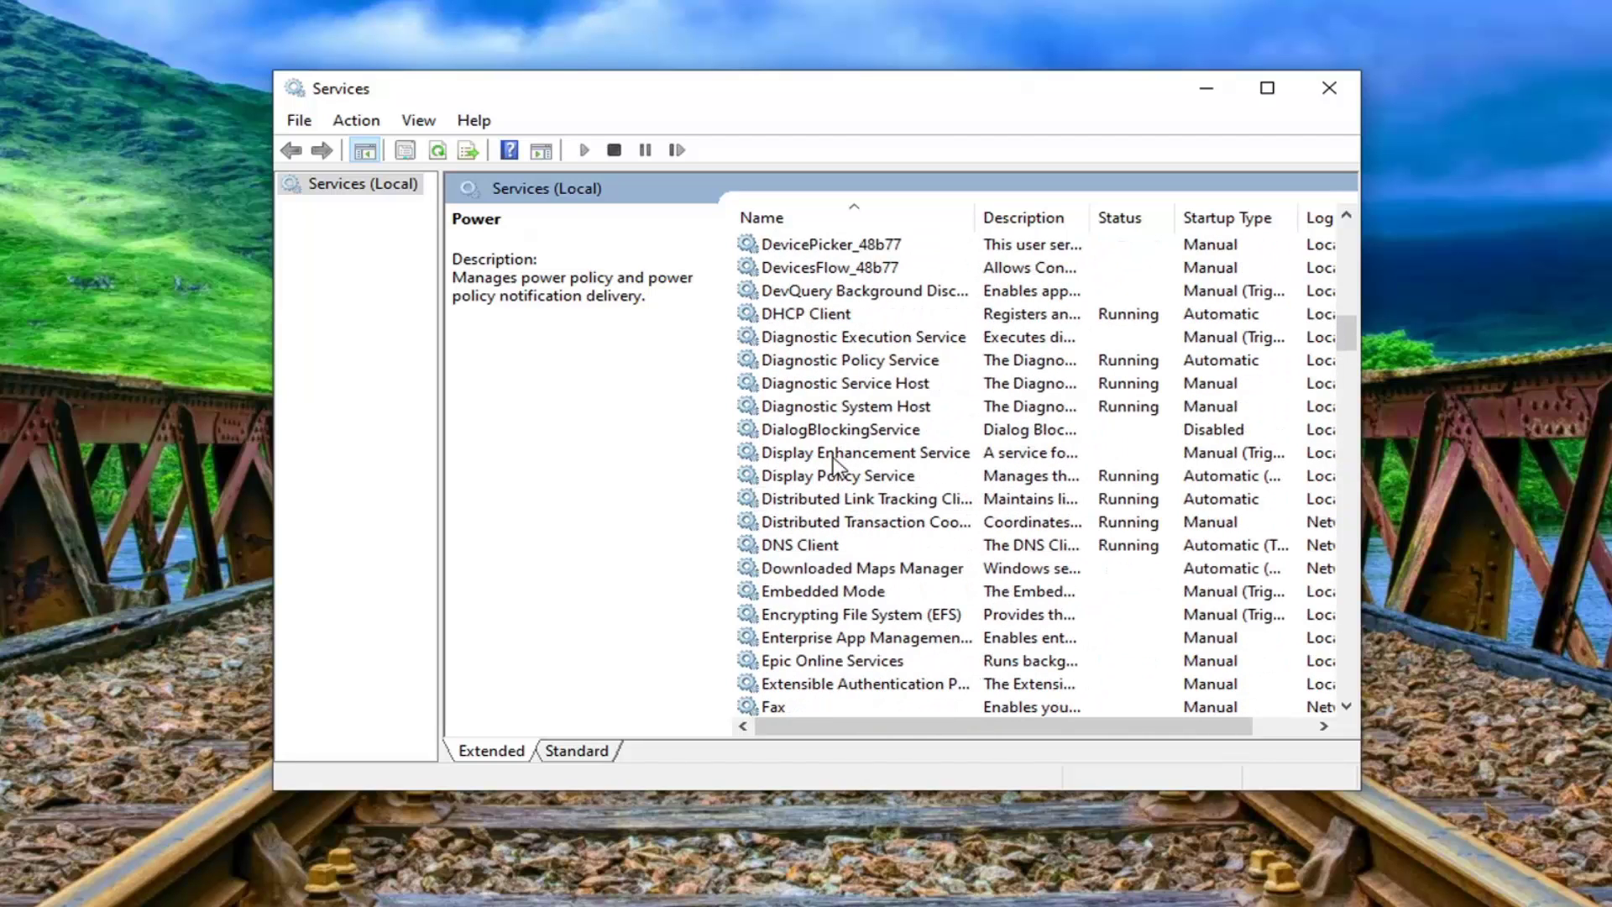
click(820, 476)
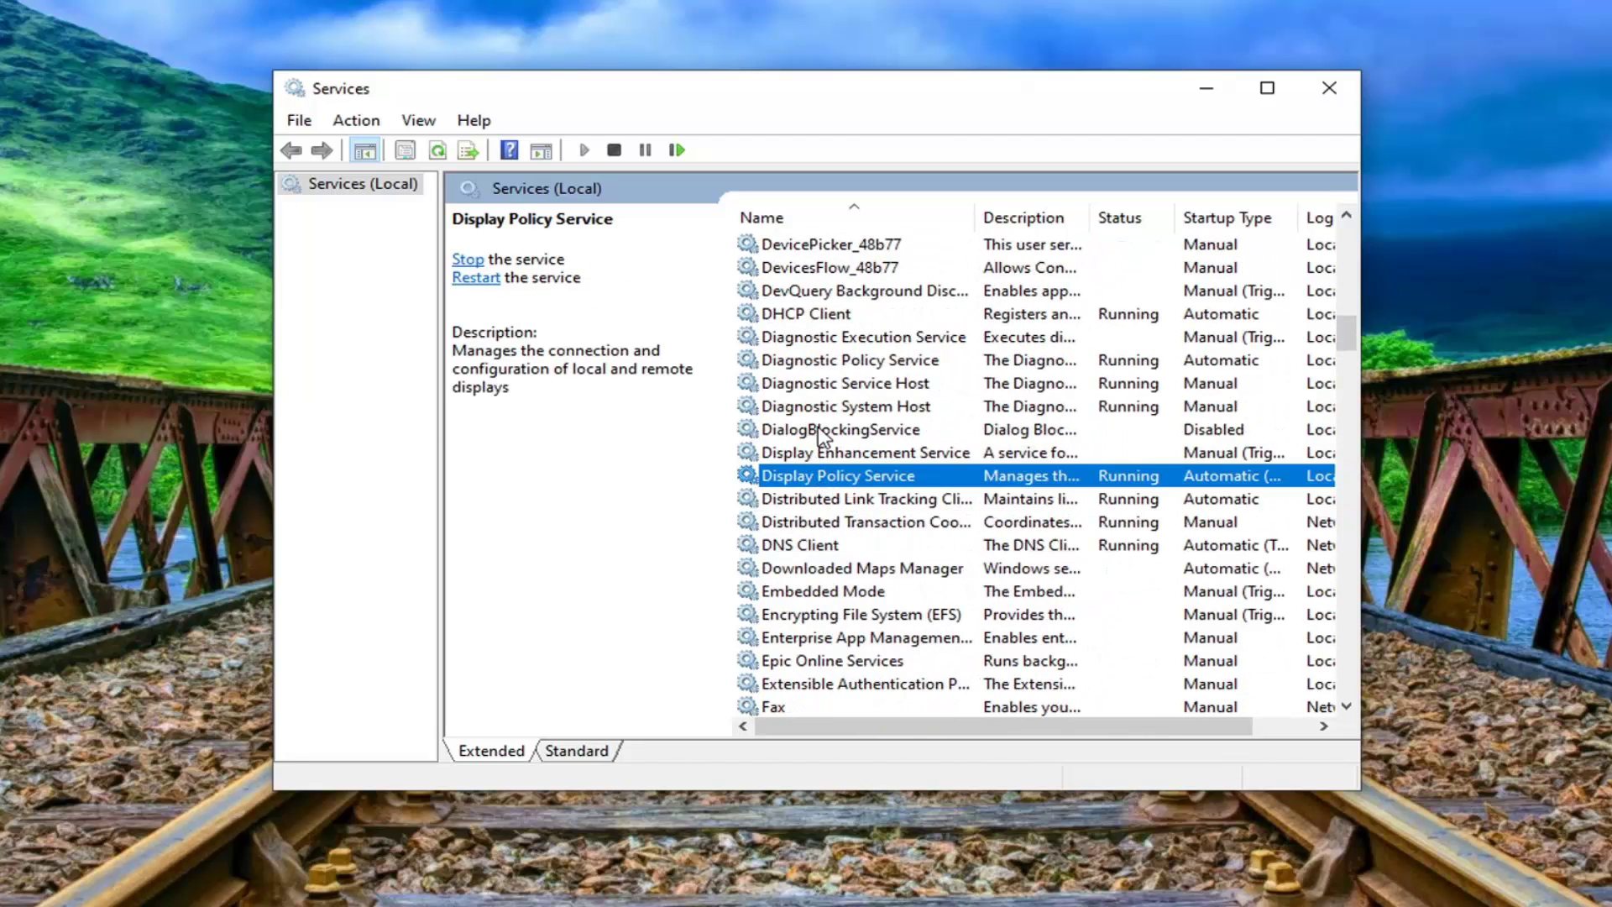
click(801, 362)
double_click(799, 361)
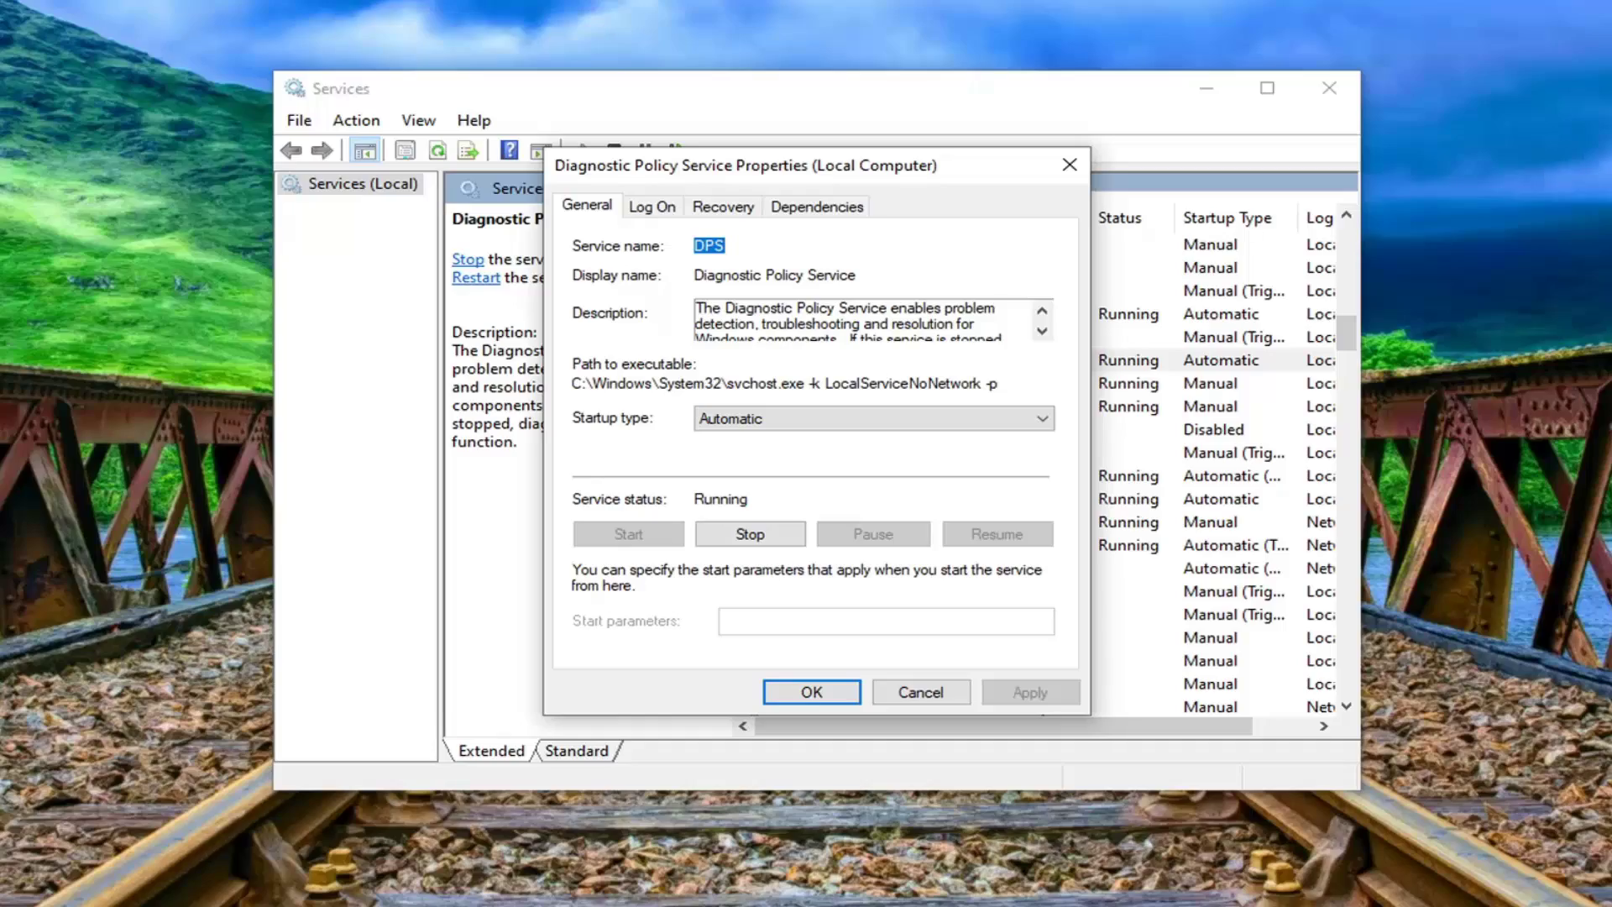
click(1074, 166)
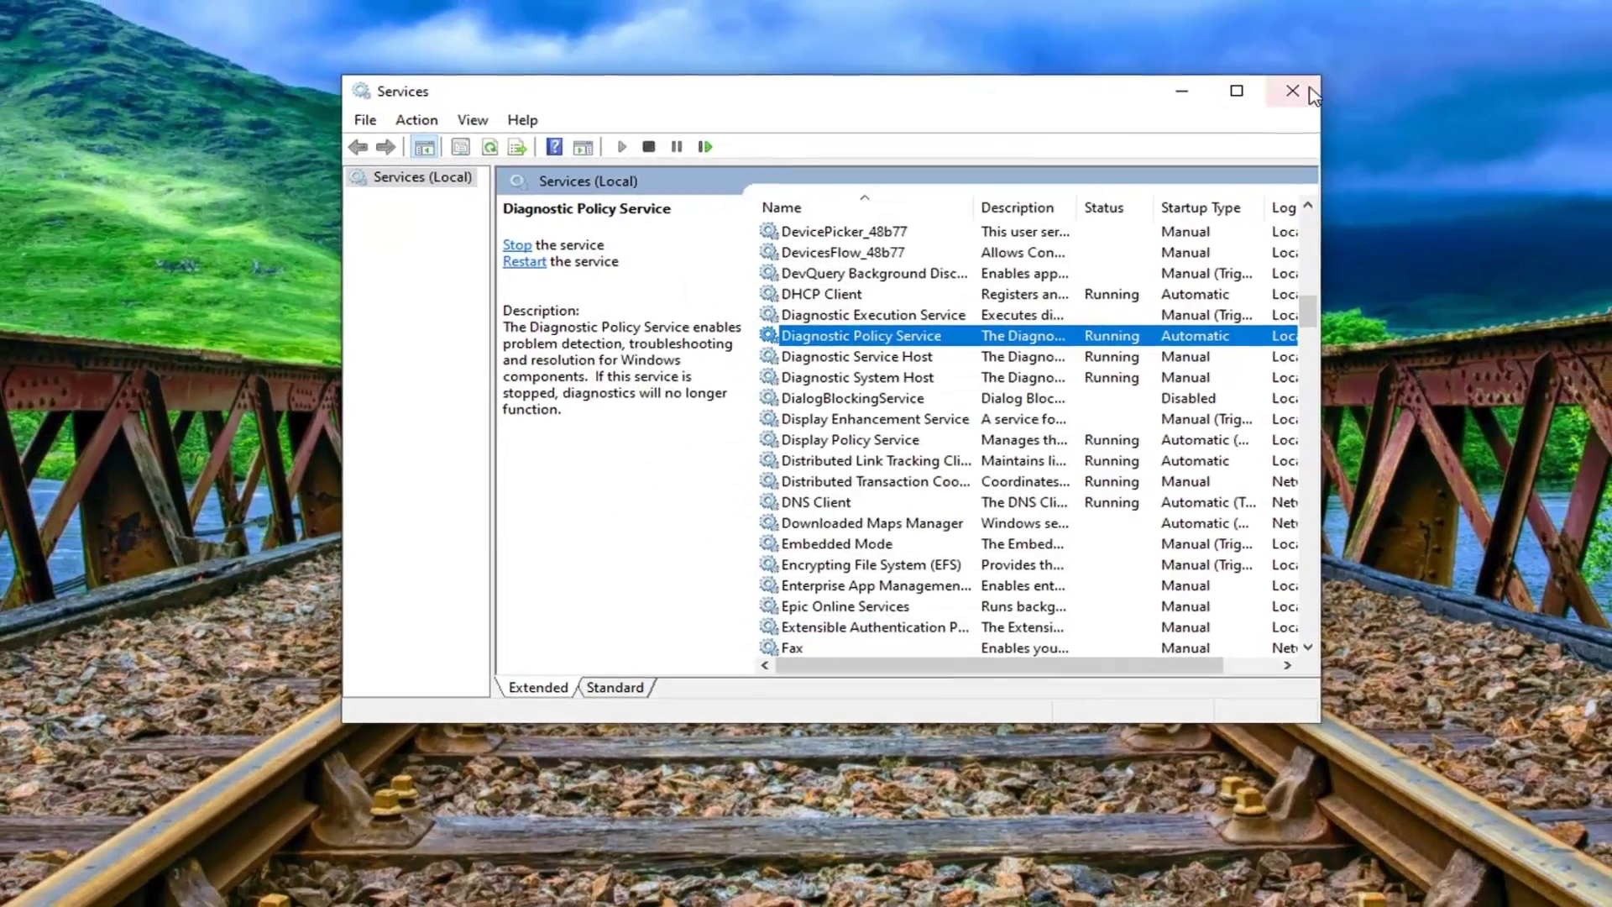
click(1312, 95)
Search Windows for "device manager", open Device Manager and move its window toward the middle of the desktop
click(7, 896)
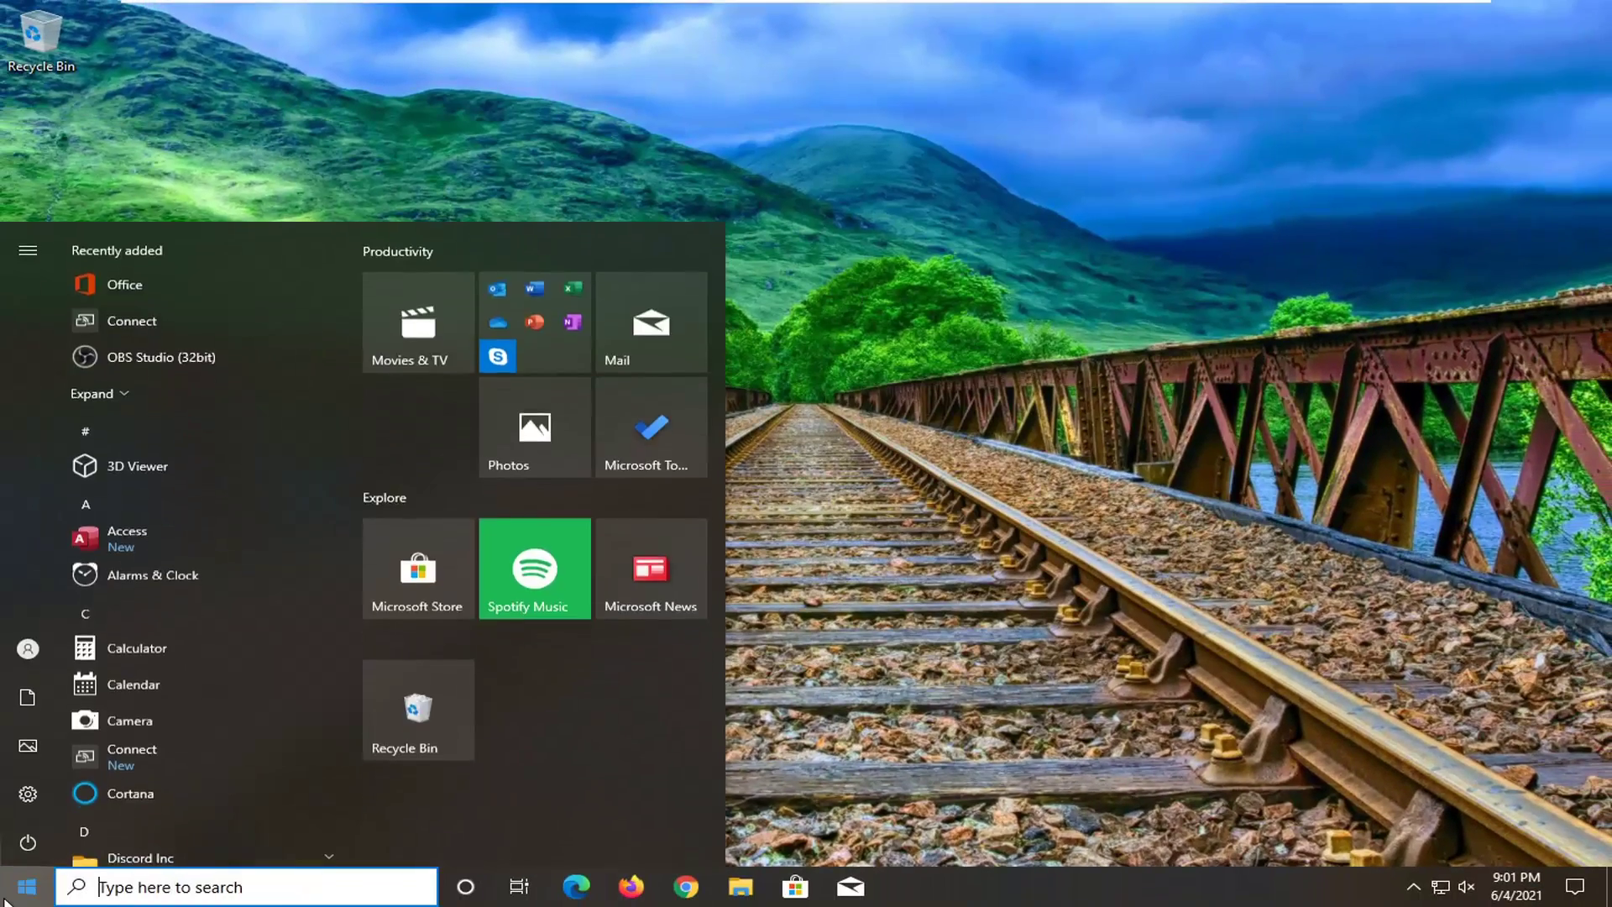
text(device manager)
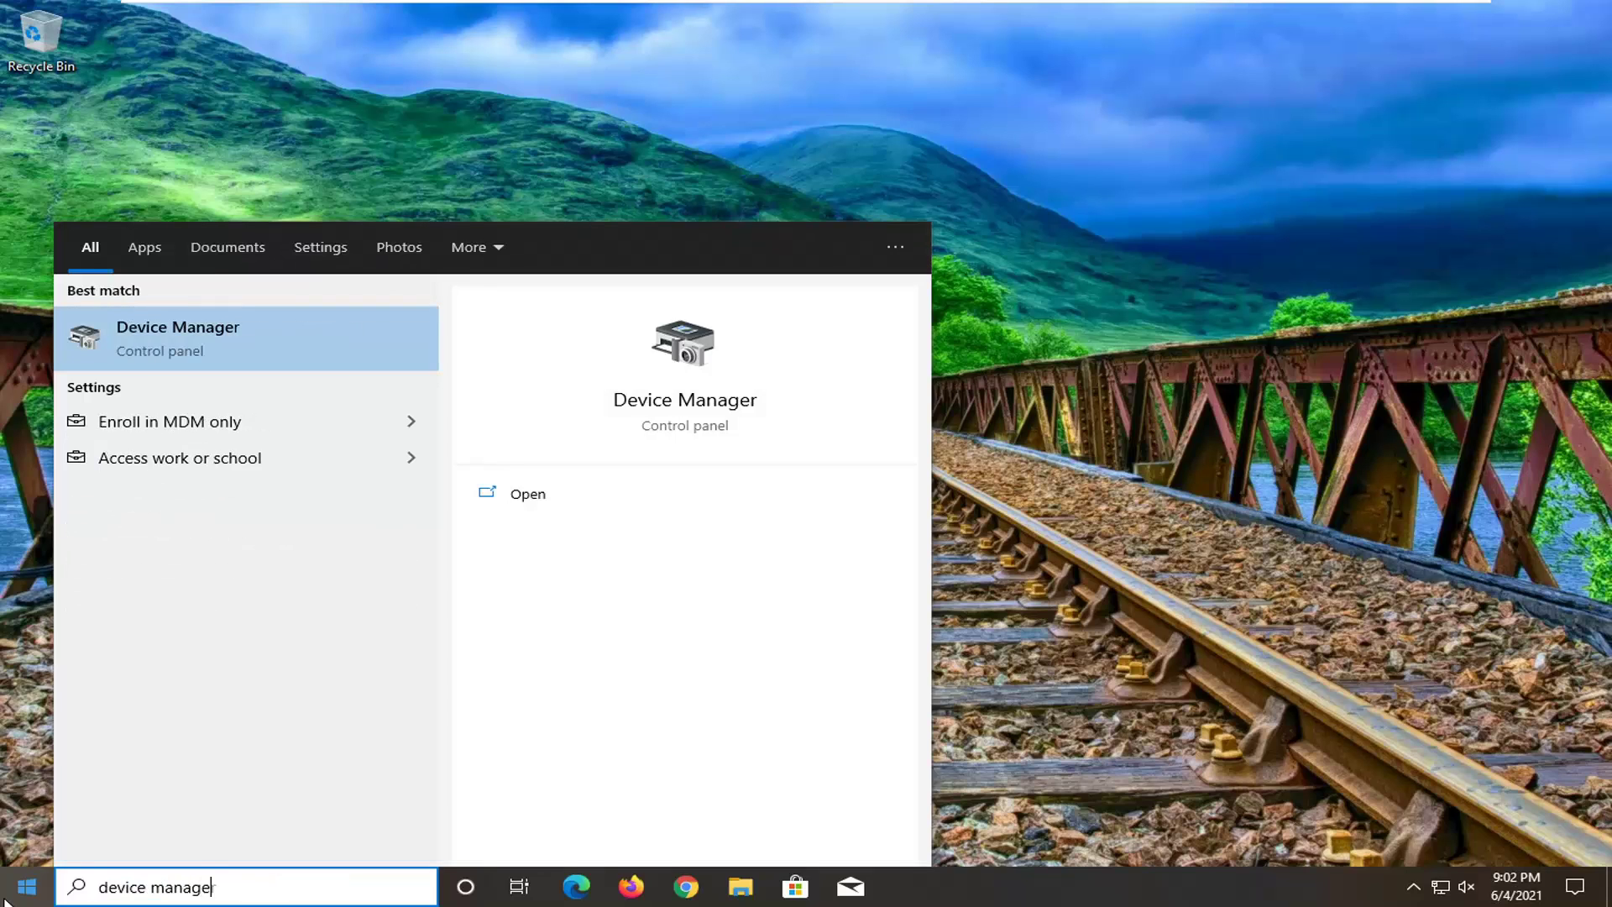
click(229, 336)
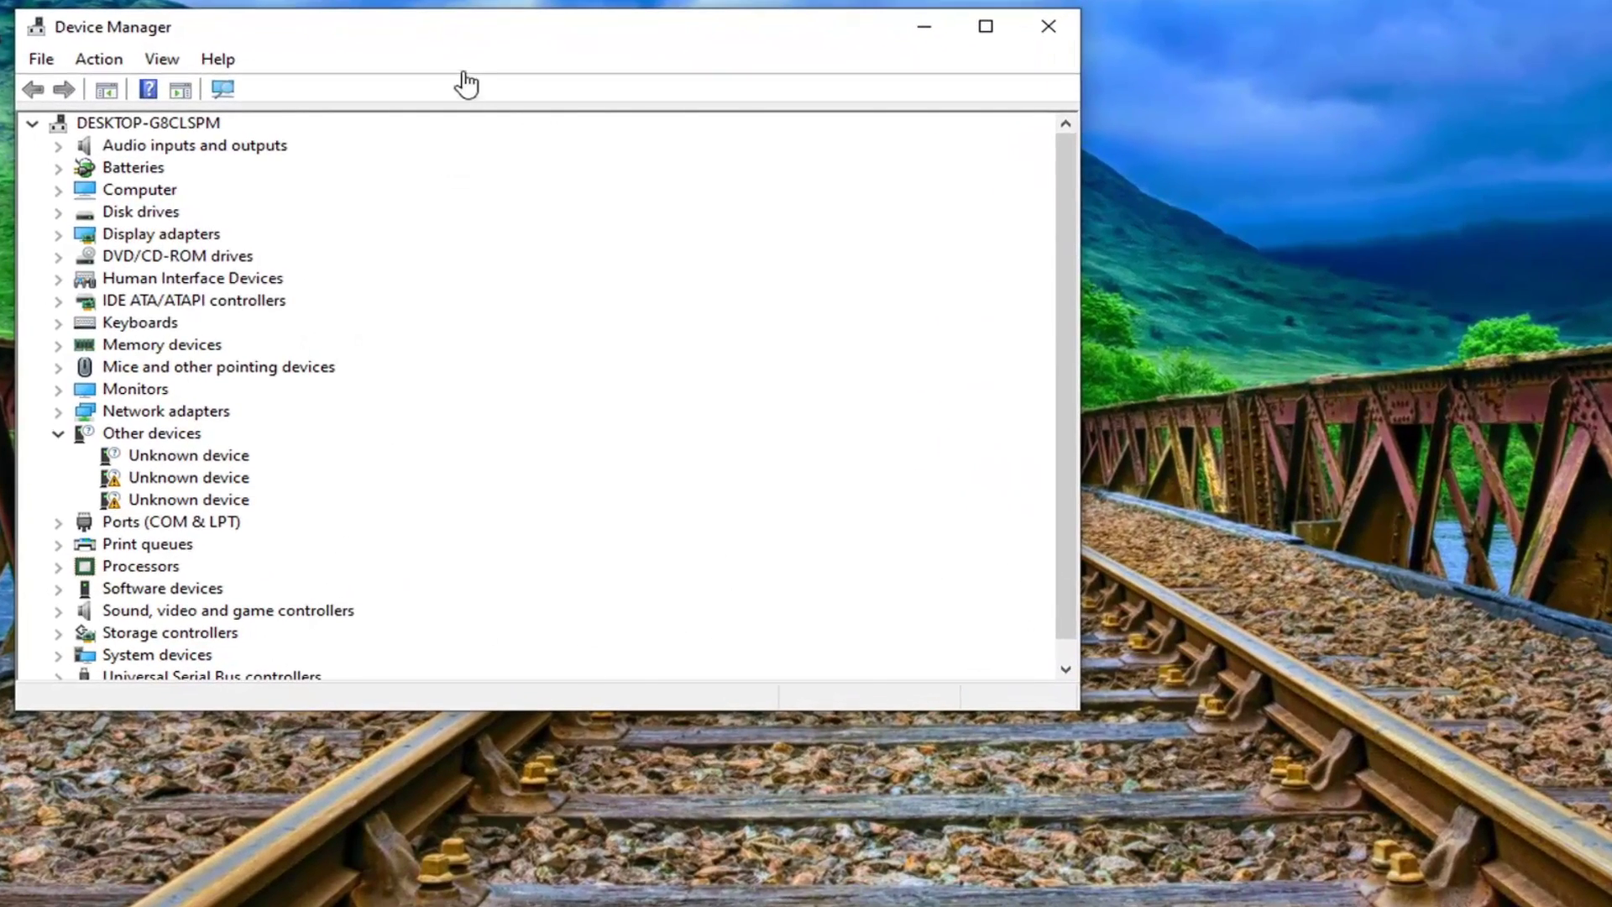
drag(466, 37, 754, 92)
Update the Microsoft AC Adapter driver under Batteries with the compatible model from the computer's list of available drivers, and close Device Manager
click(436, 222)
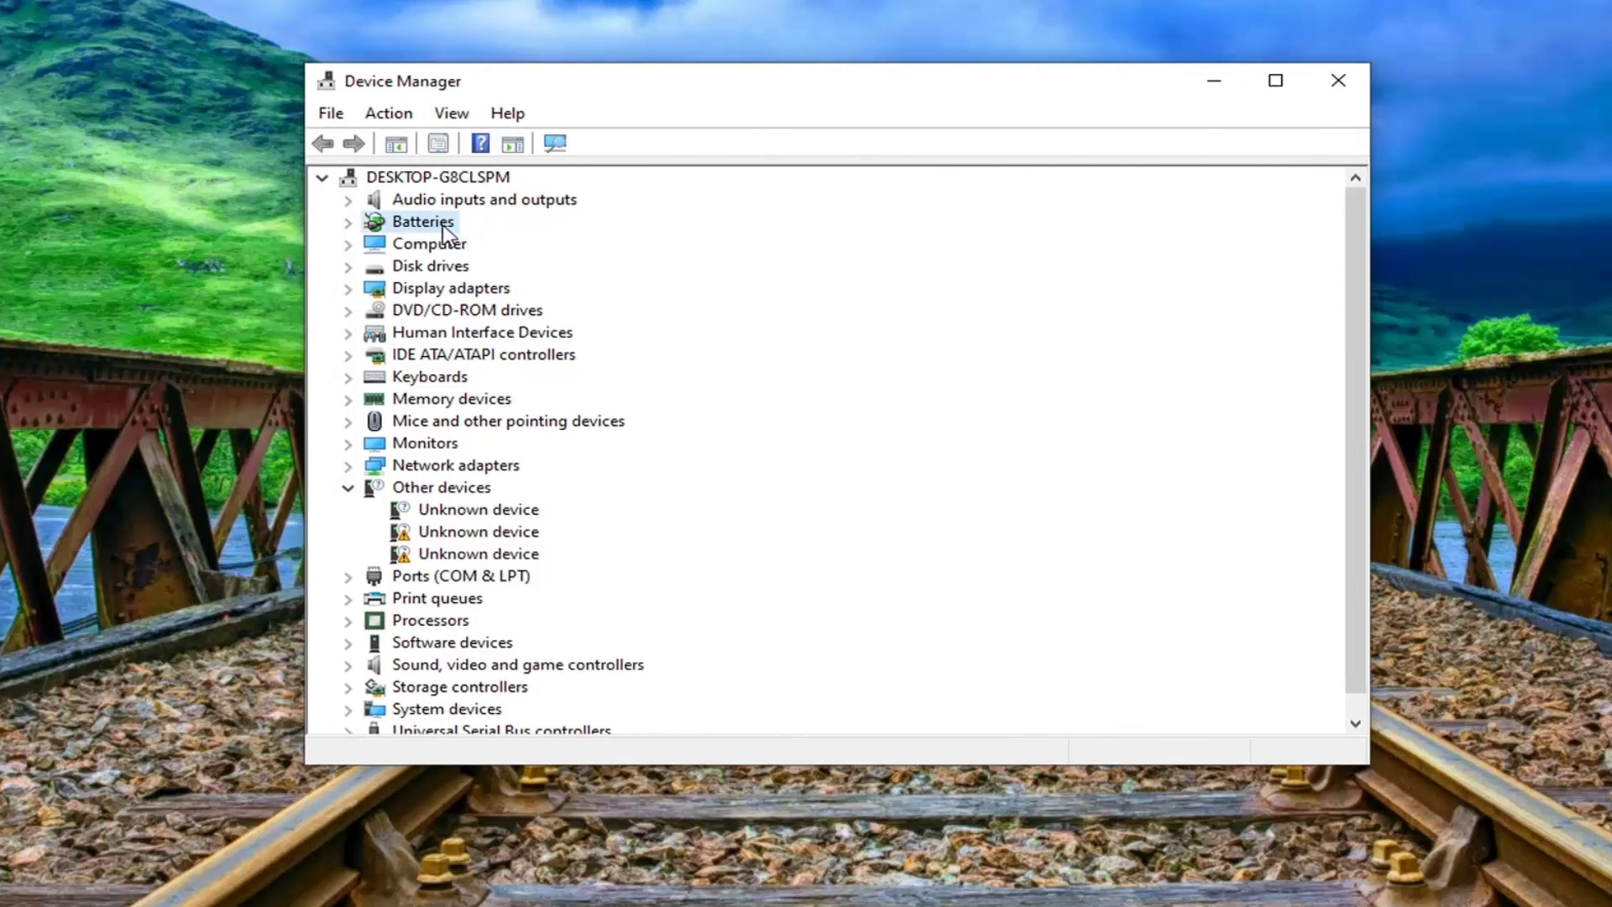
double_click(445, 223)
click(454, 245)
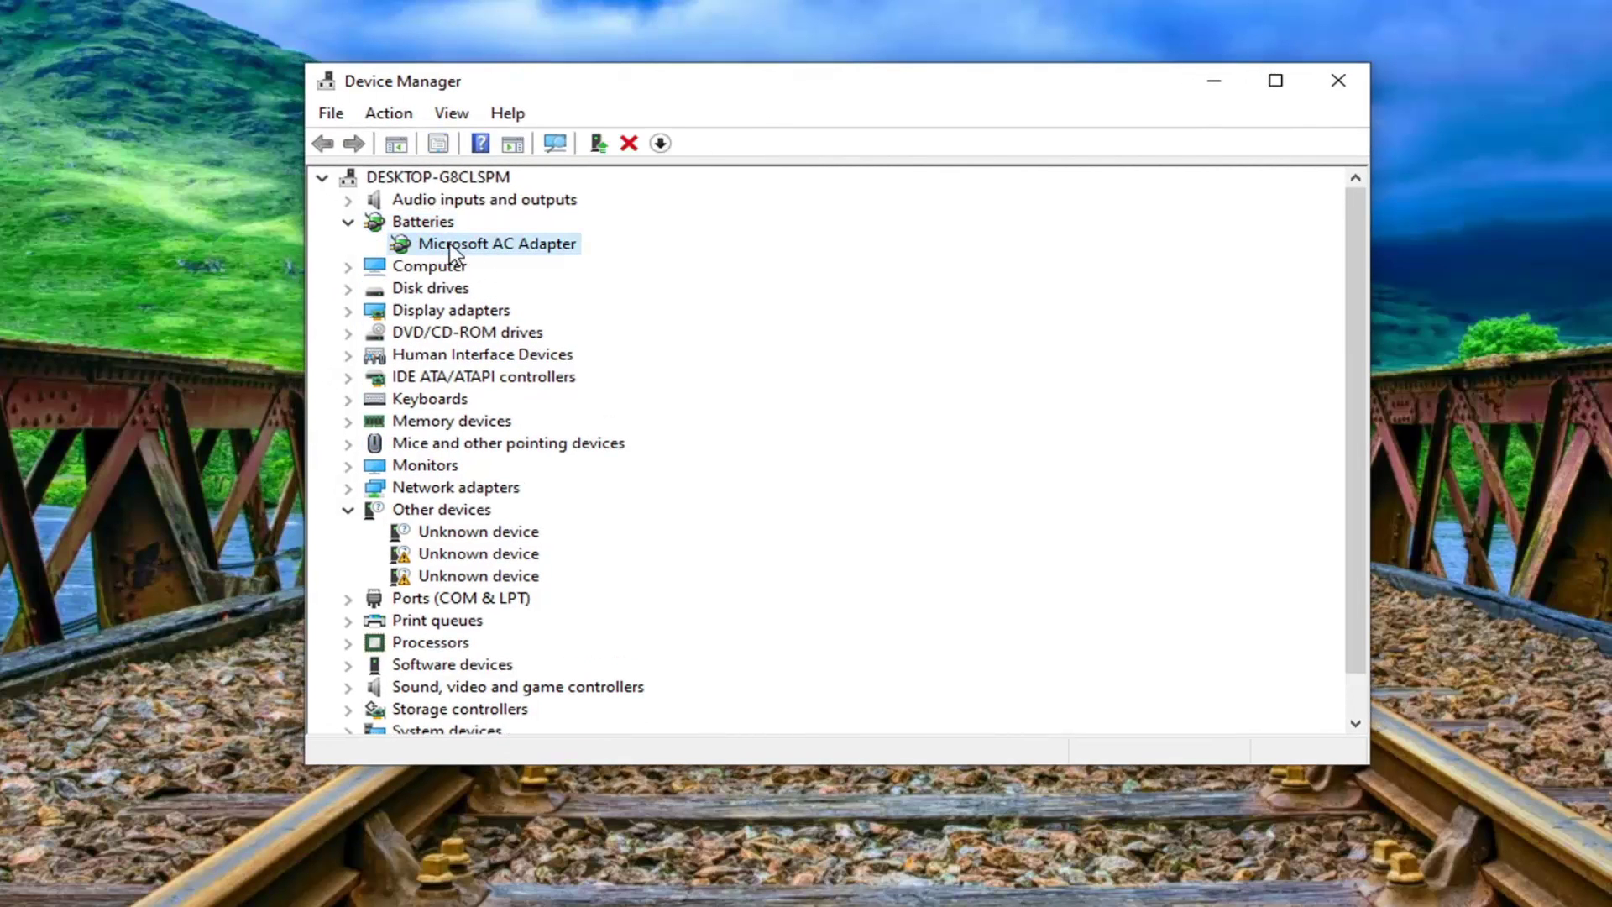
right_click(475, 245)
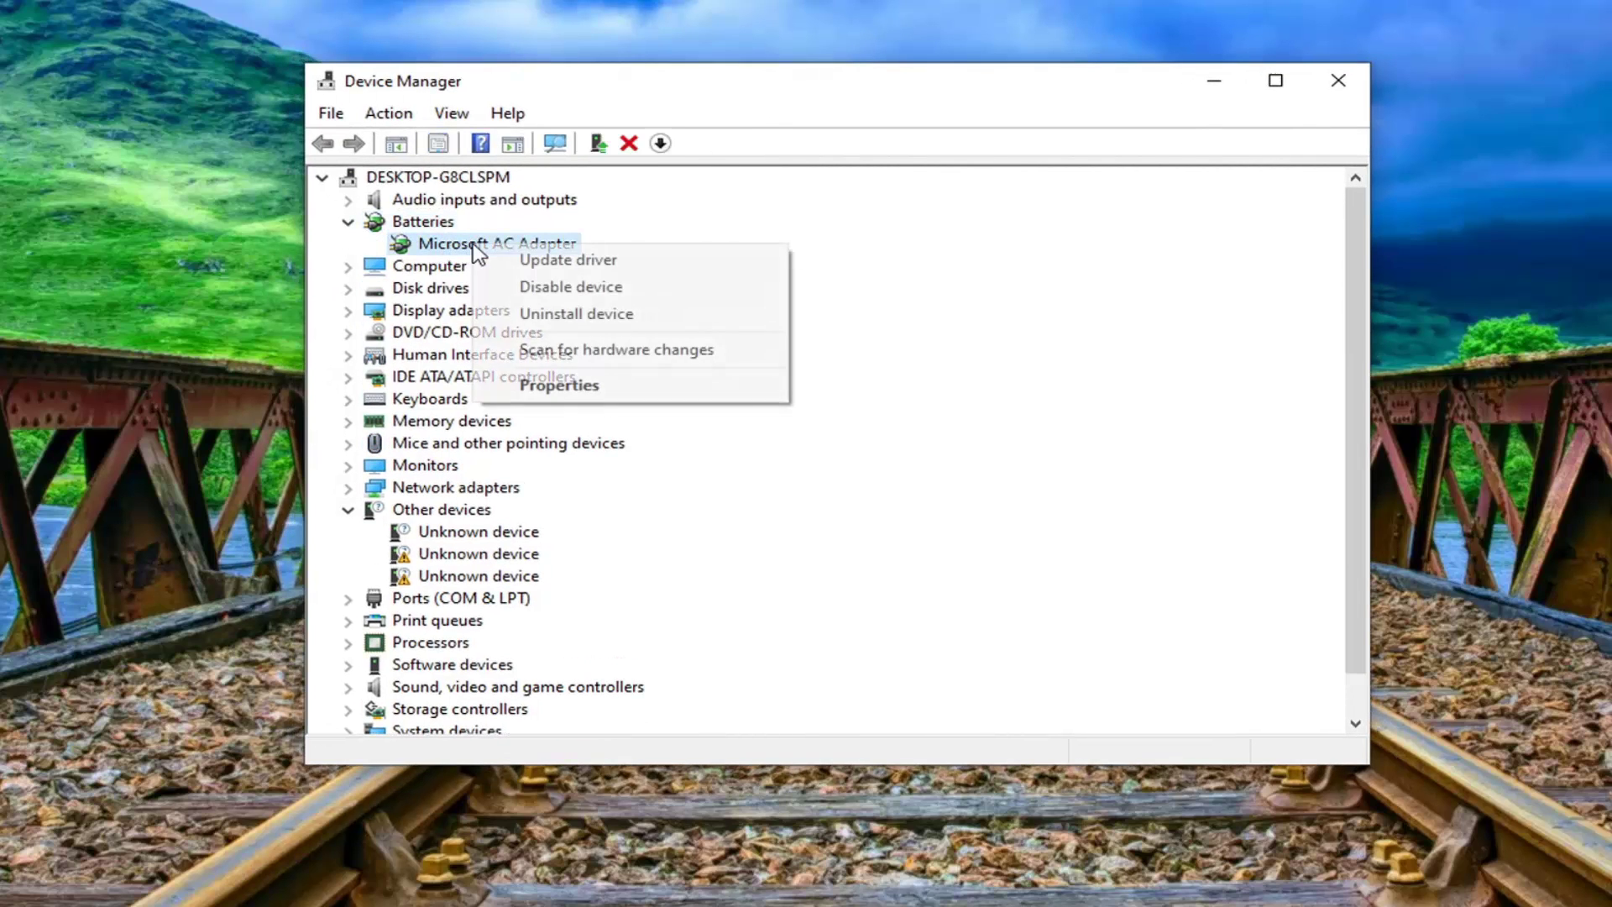
click(575, 260)
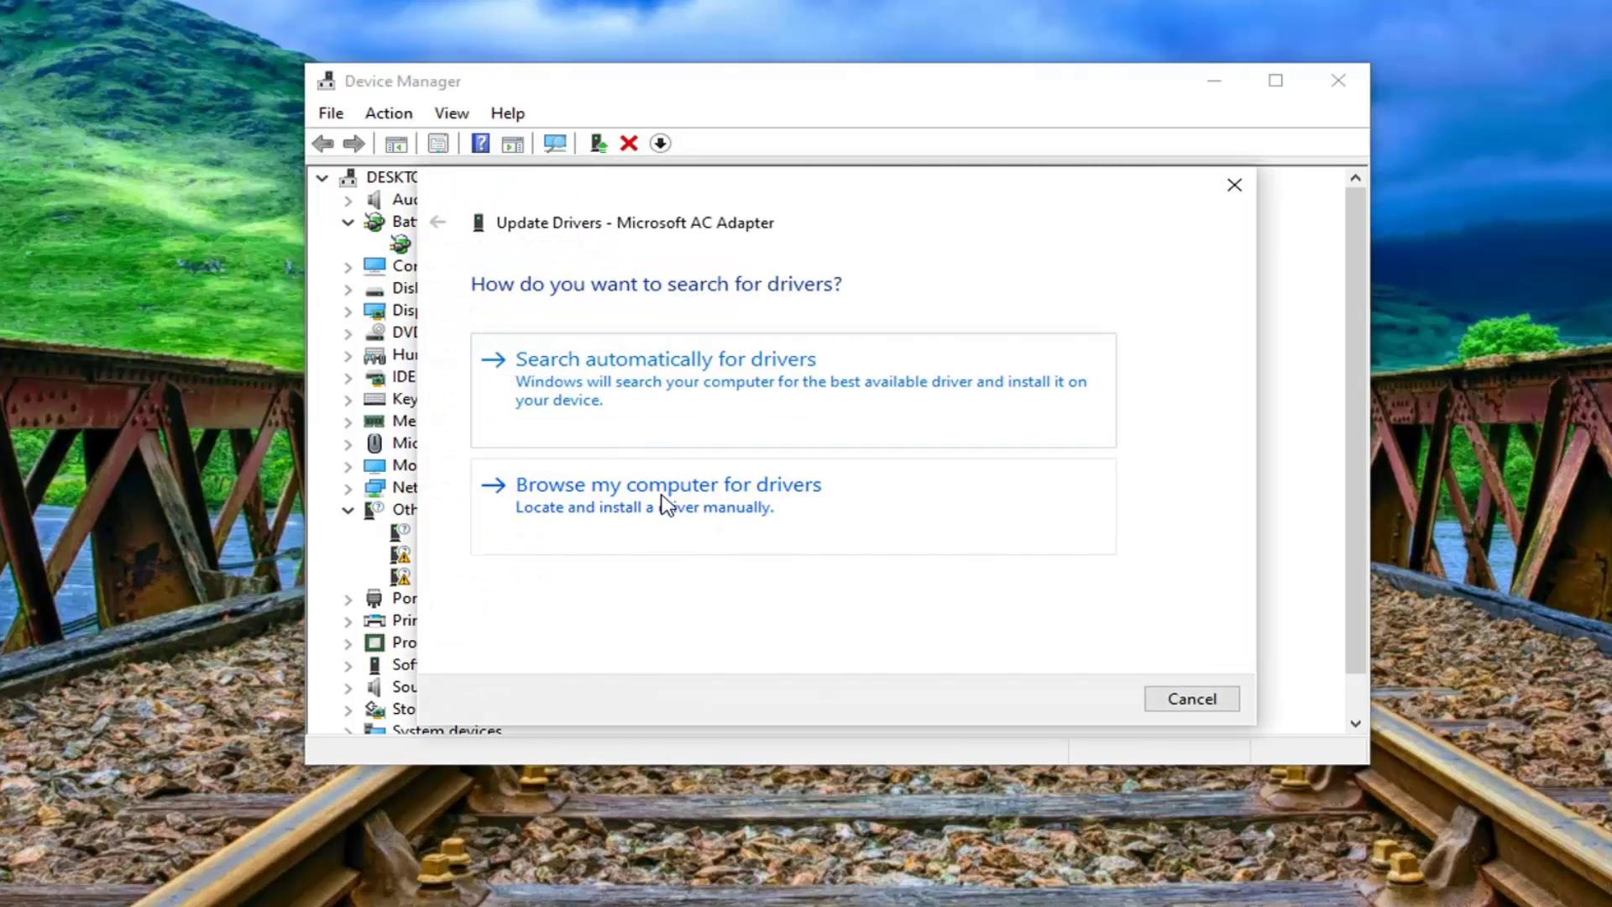
click(814, 507)
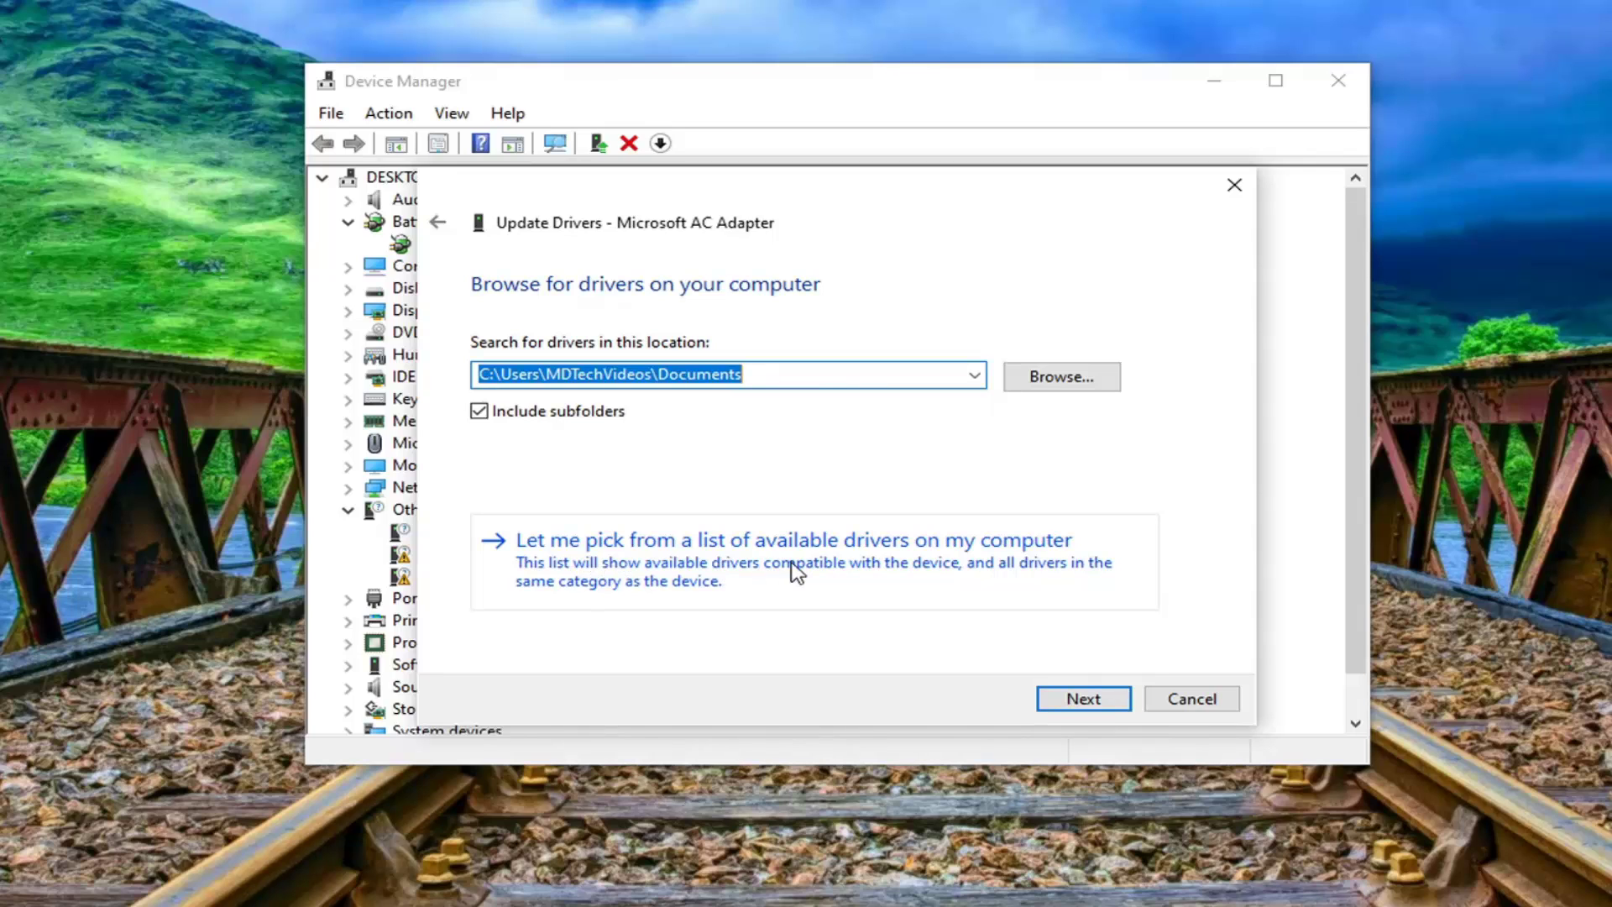
click(998, 557)
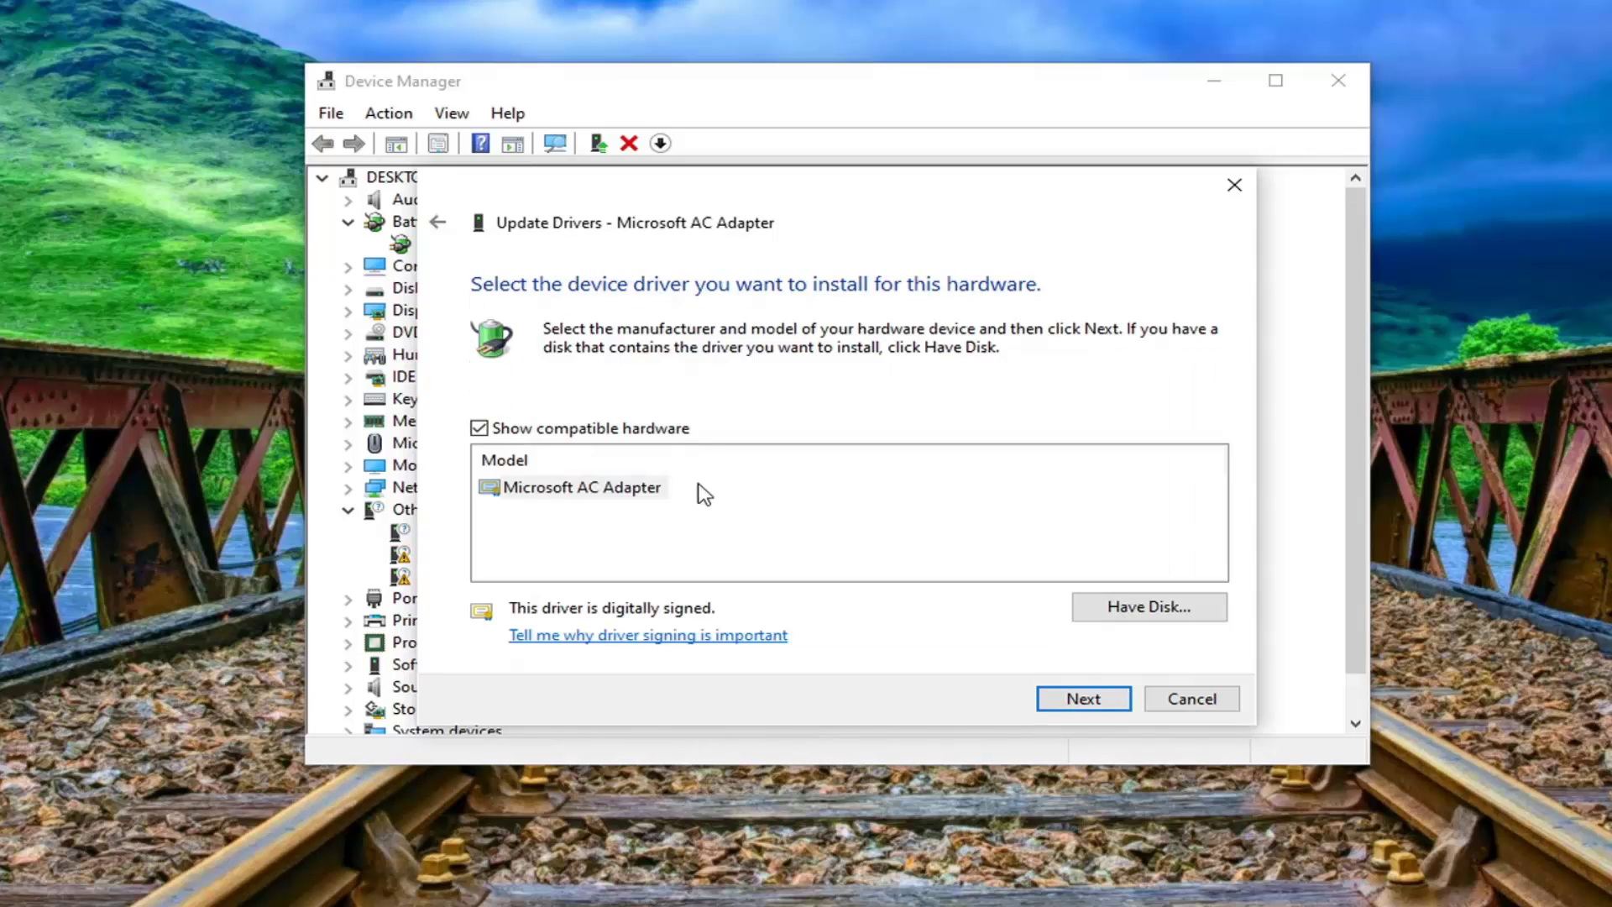
click(570, 488)
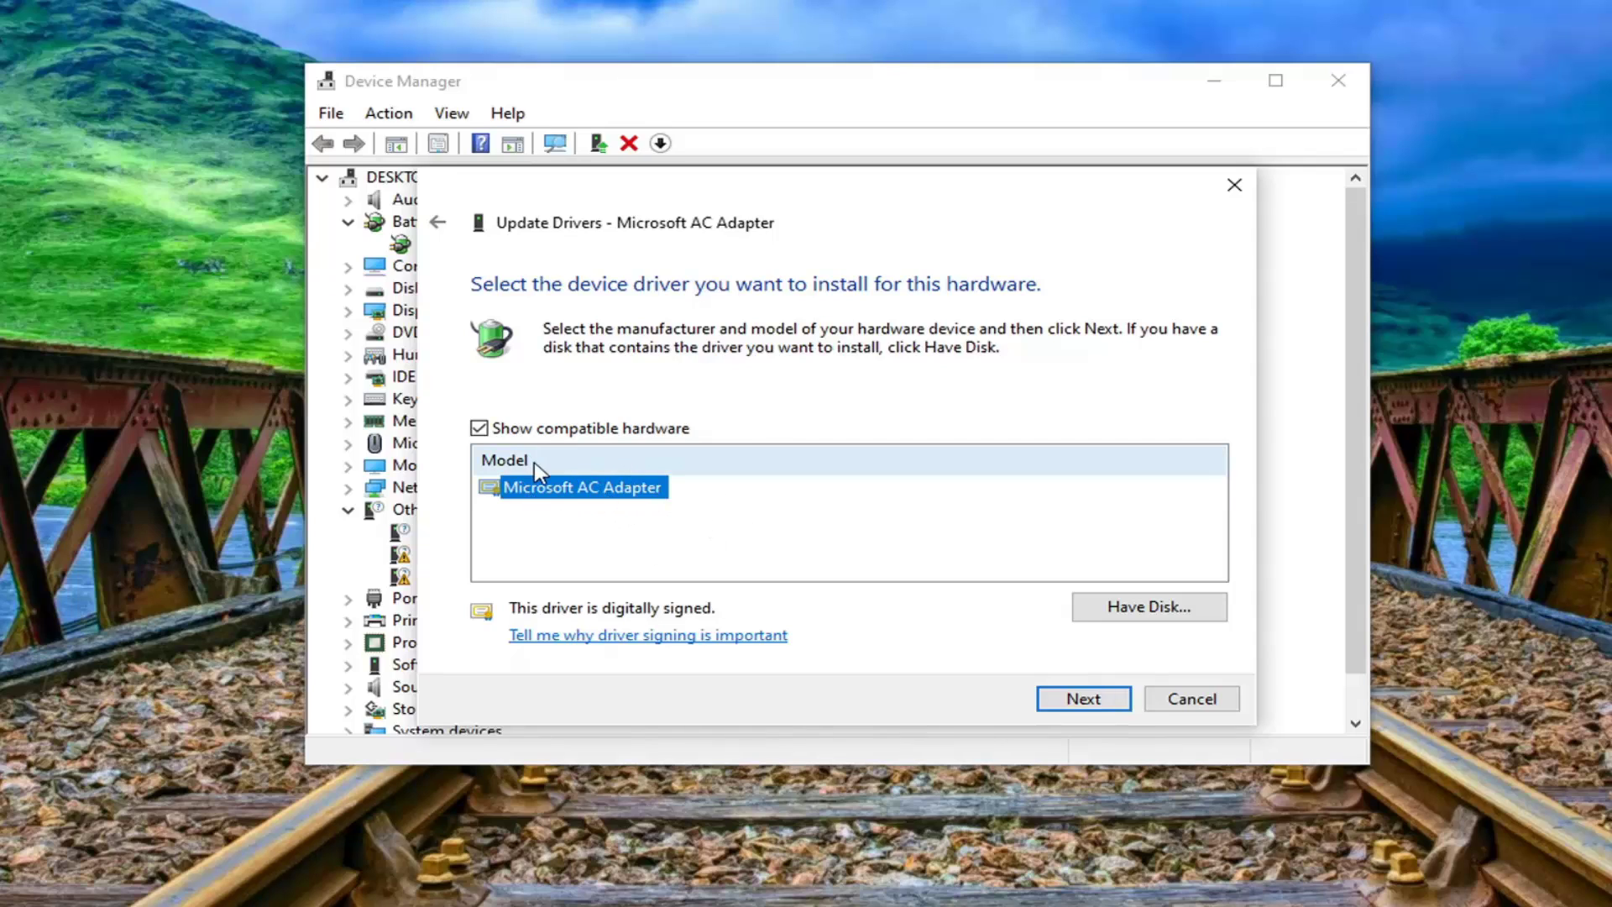
click(1074, 707)
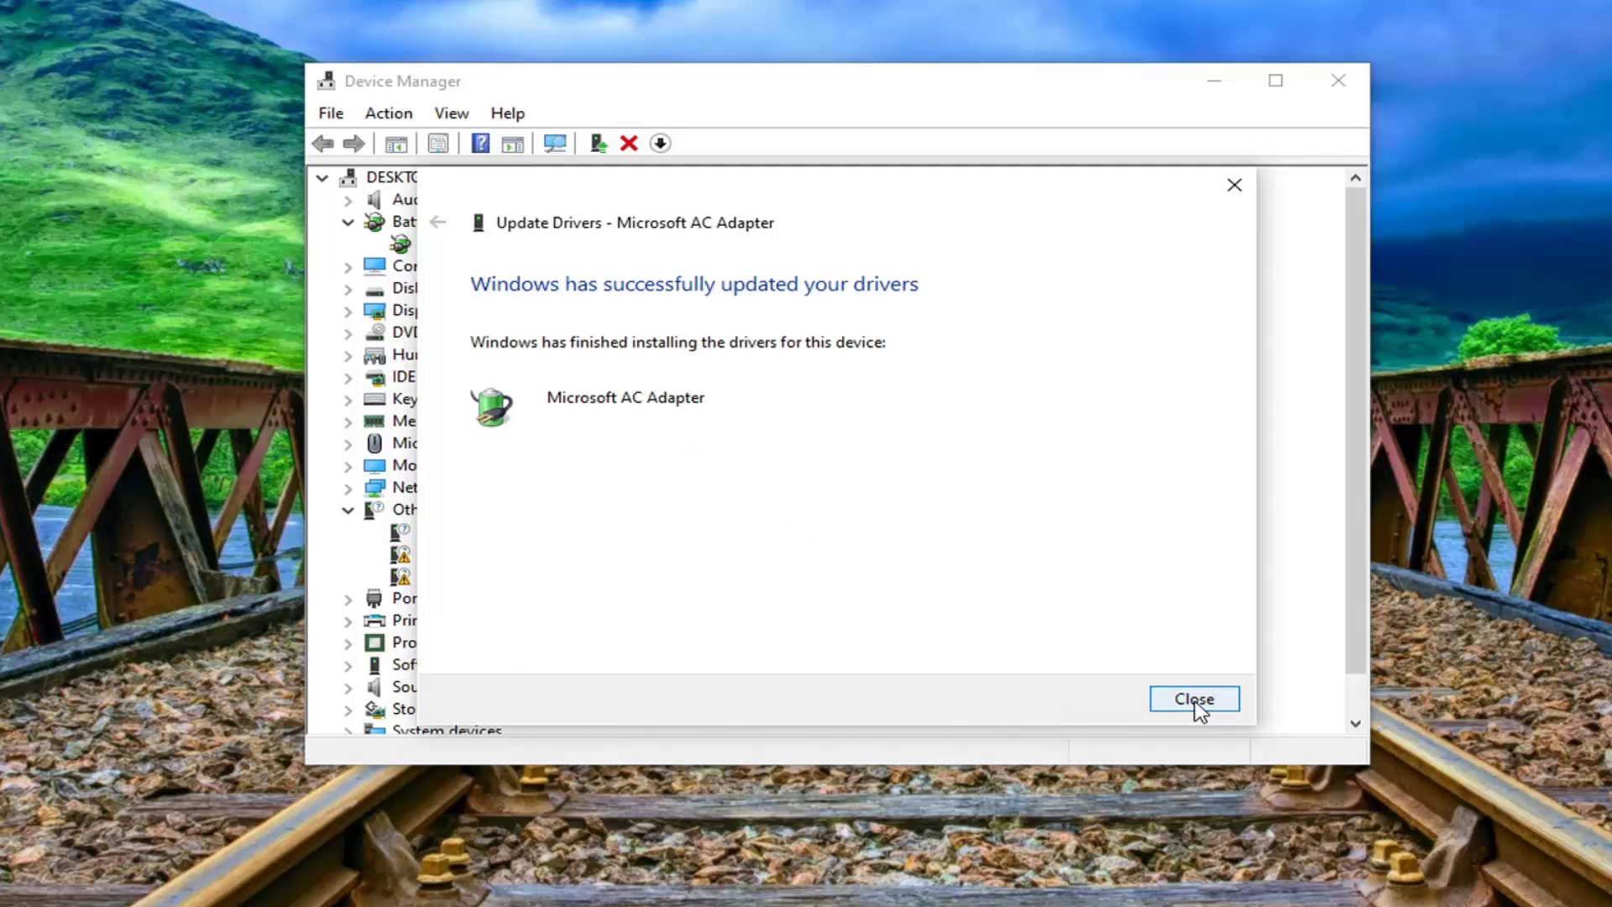
click(1196, 707)
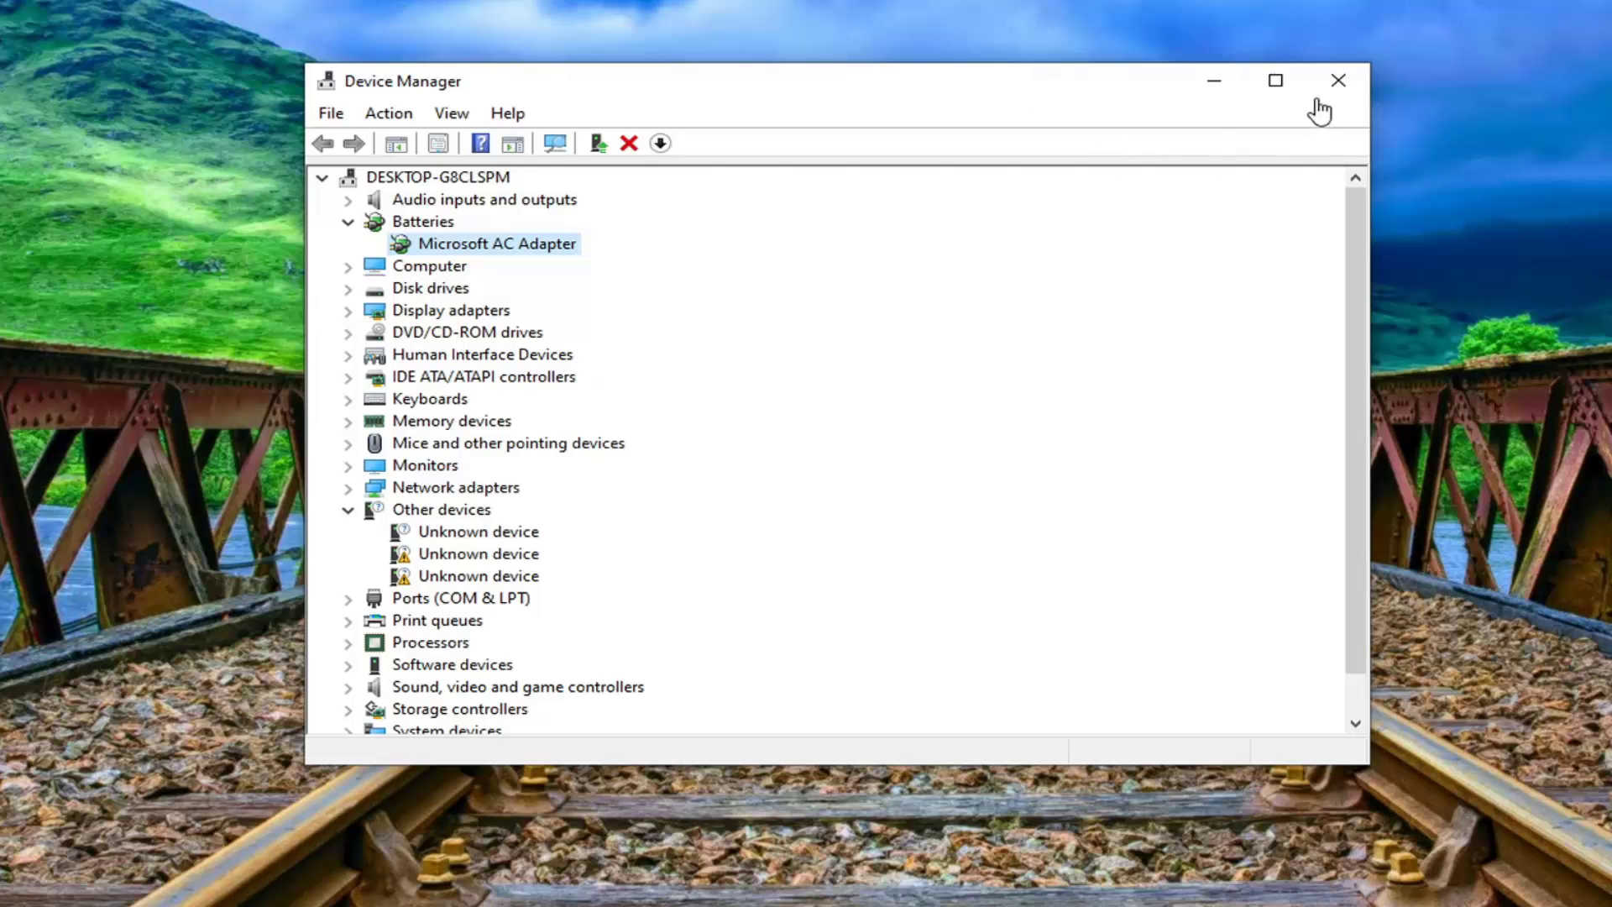
click(1336, 79)
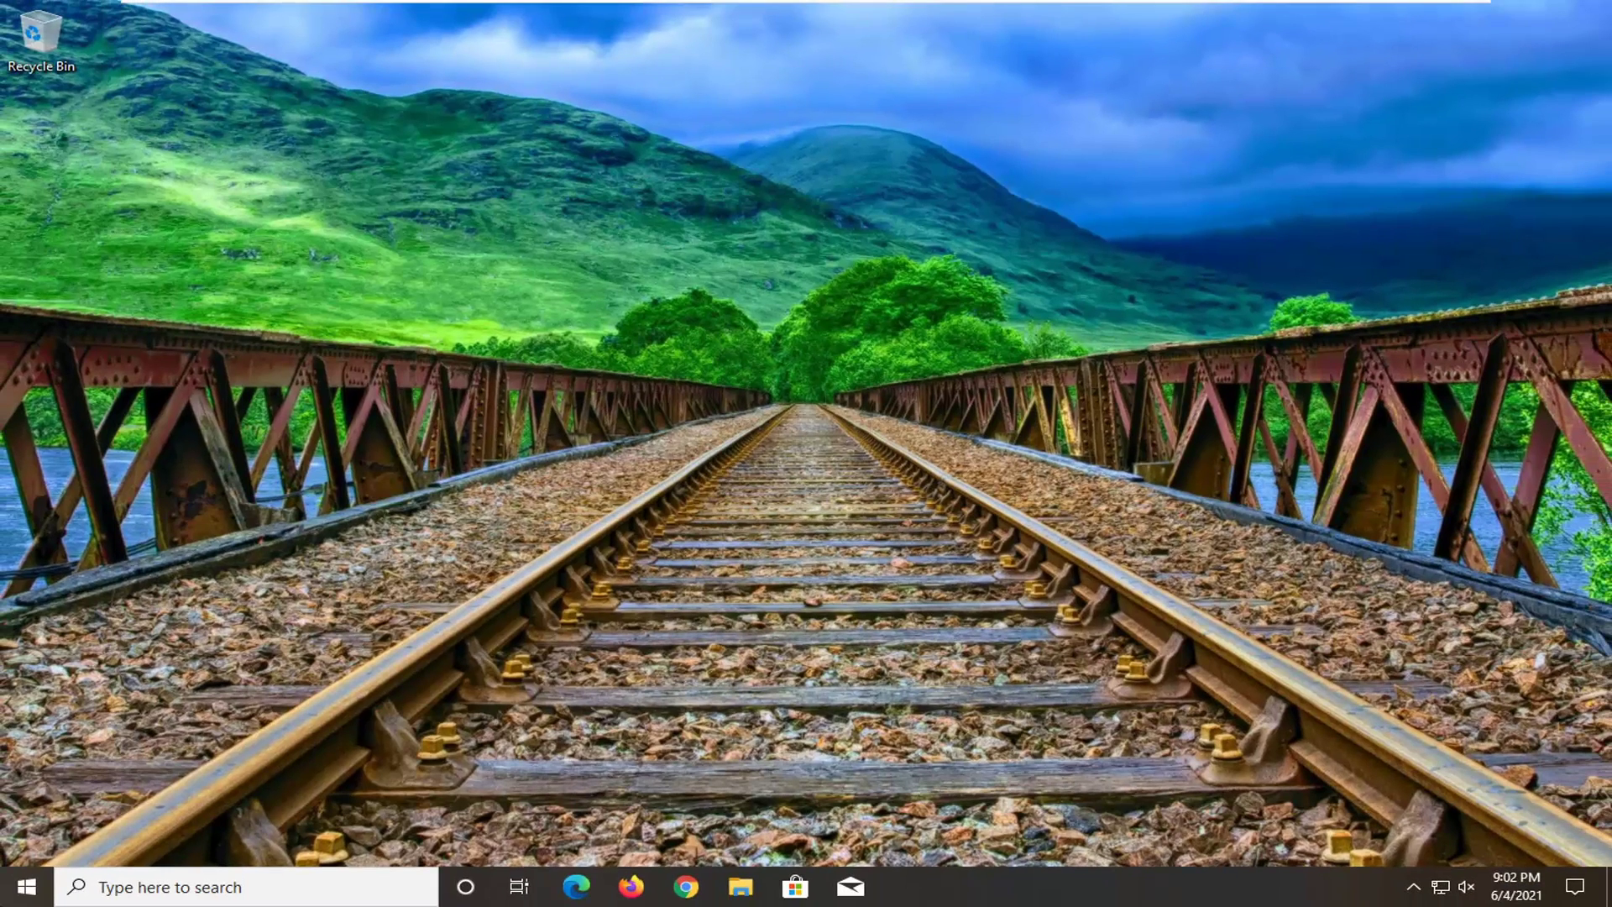
Search Windows for "cmd" and open Command Prompt as administrator, allowing it to make changes to the device
click(20, 894)
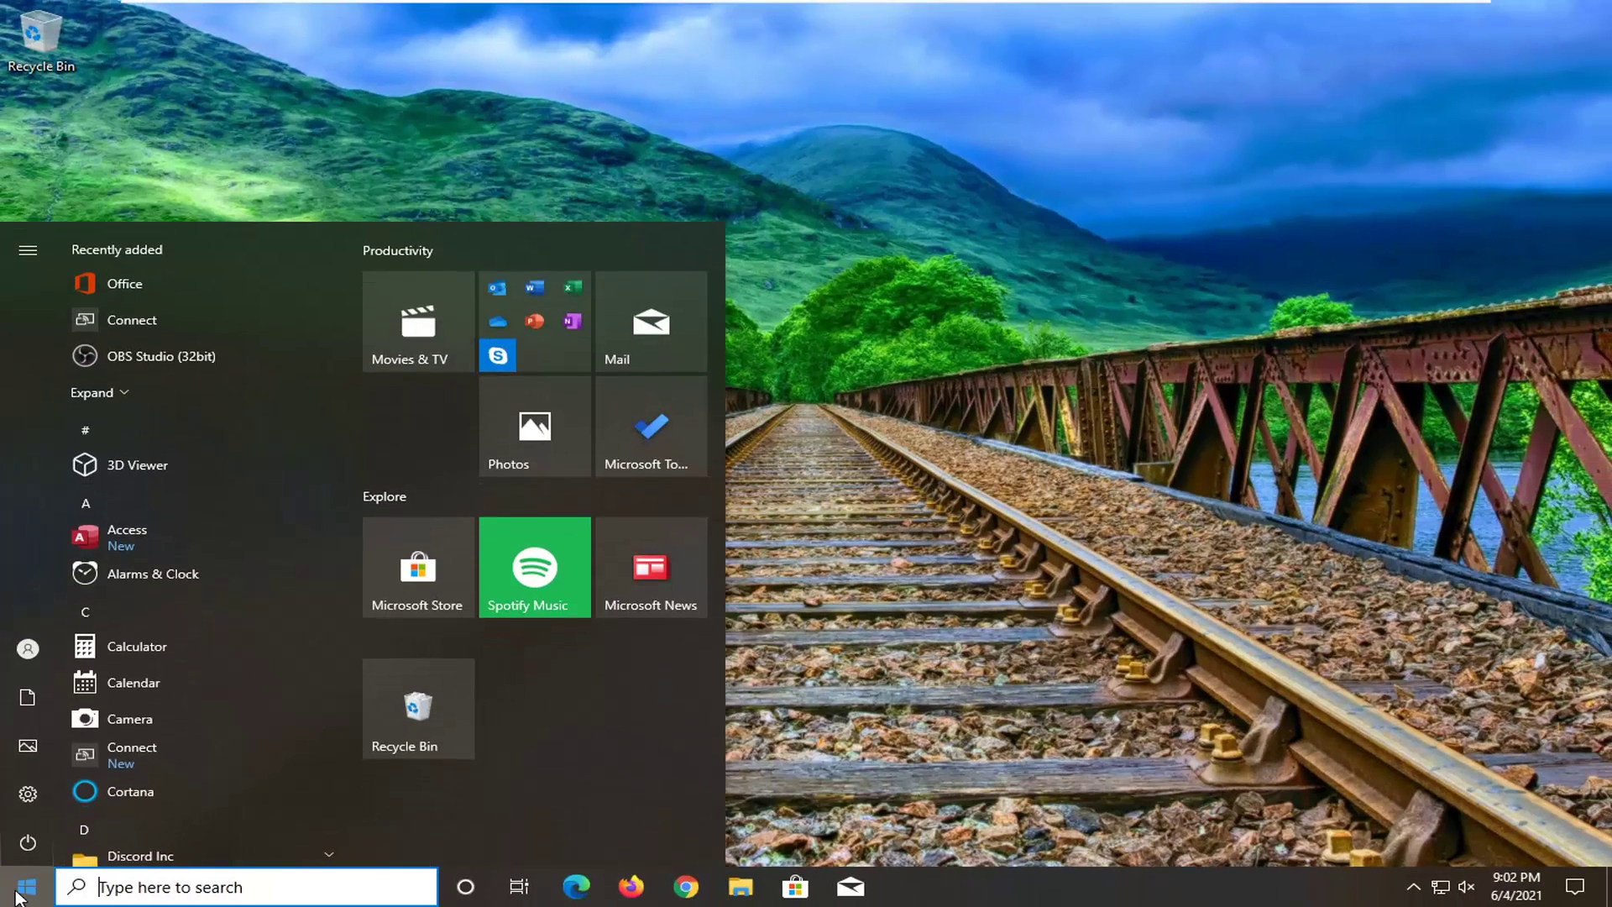
text(cmd)
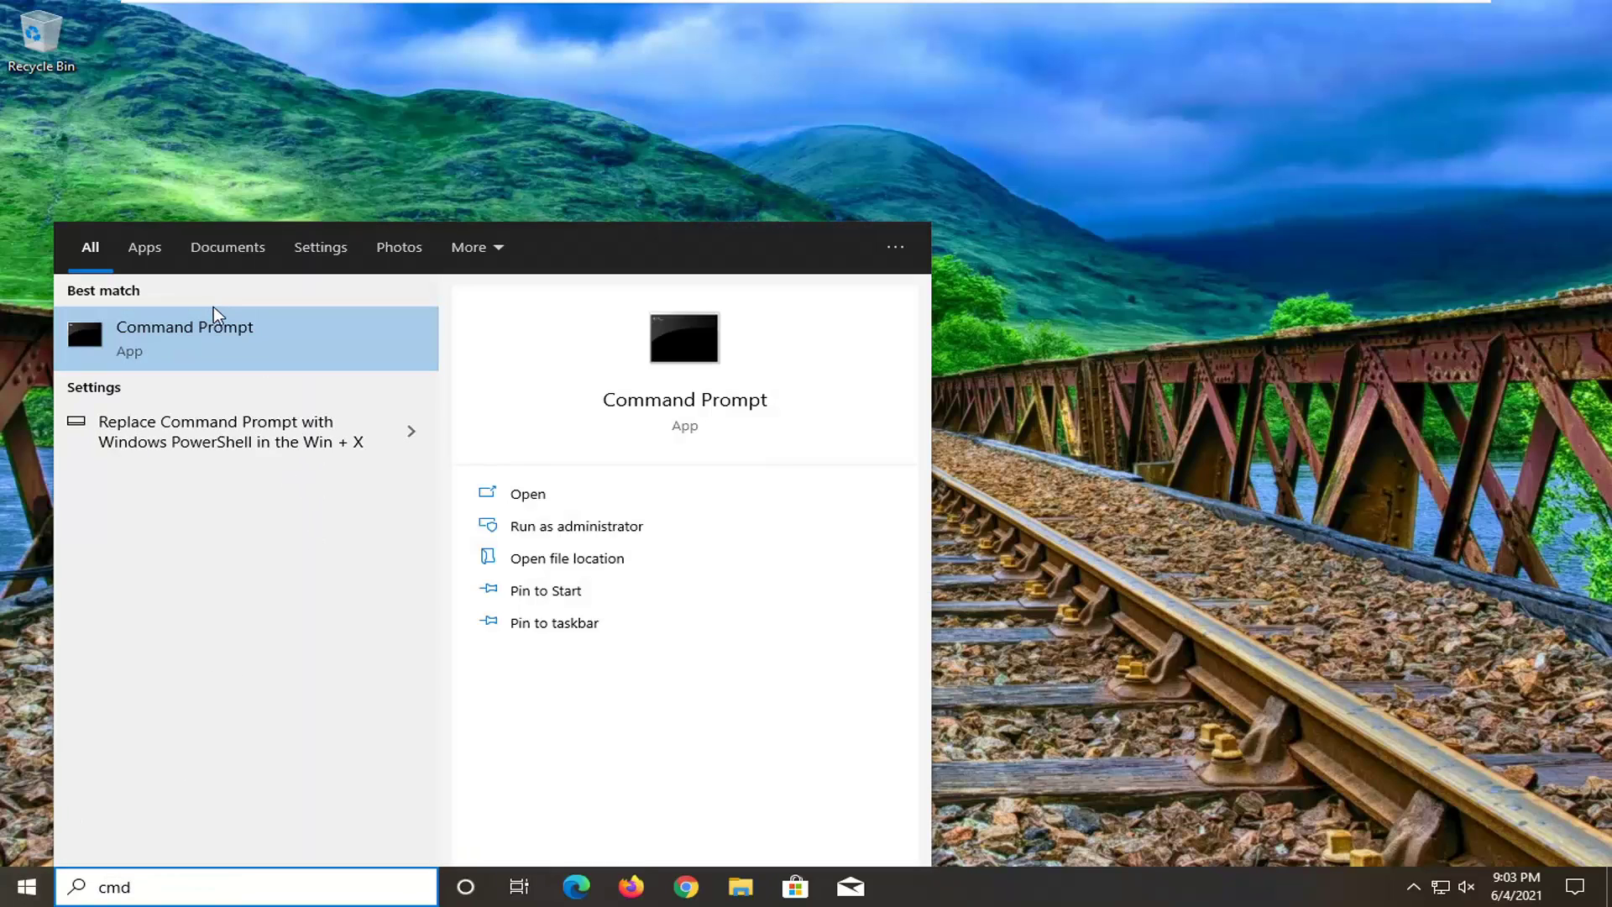
right_click(180, 323)
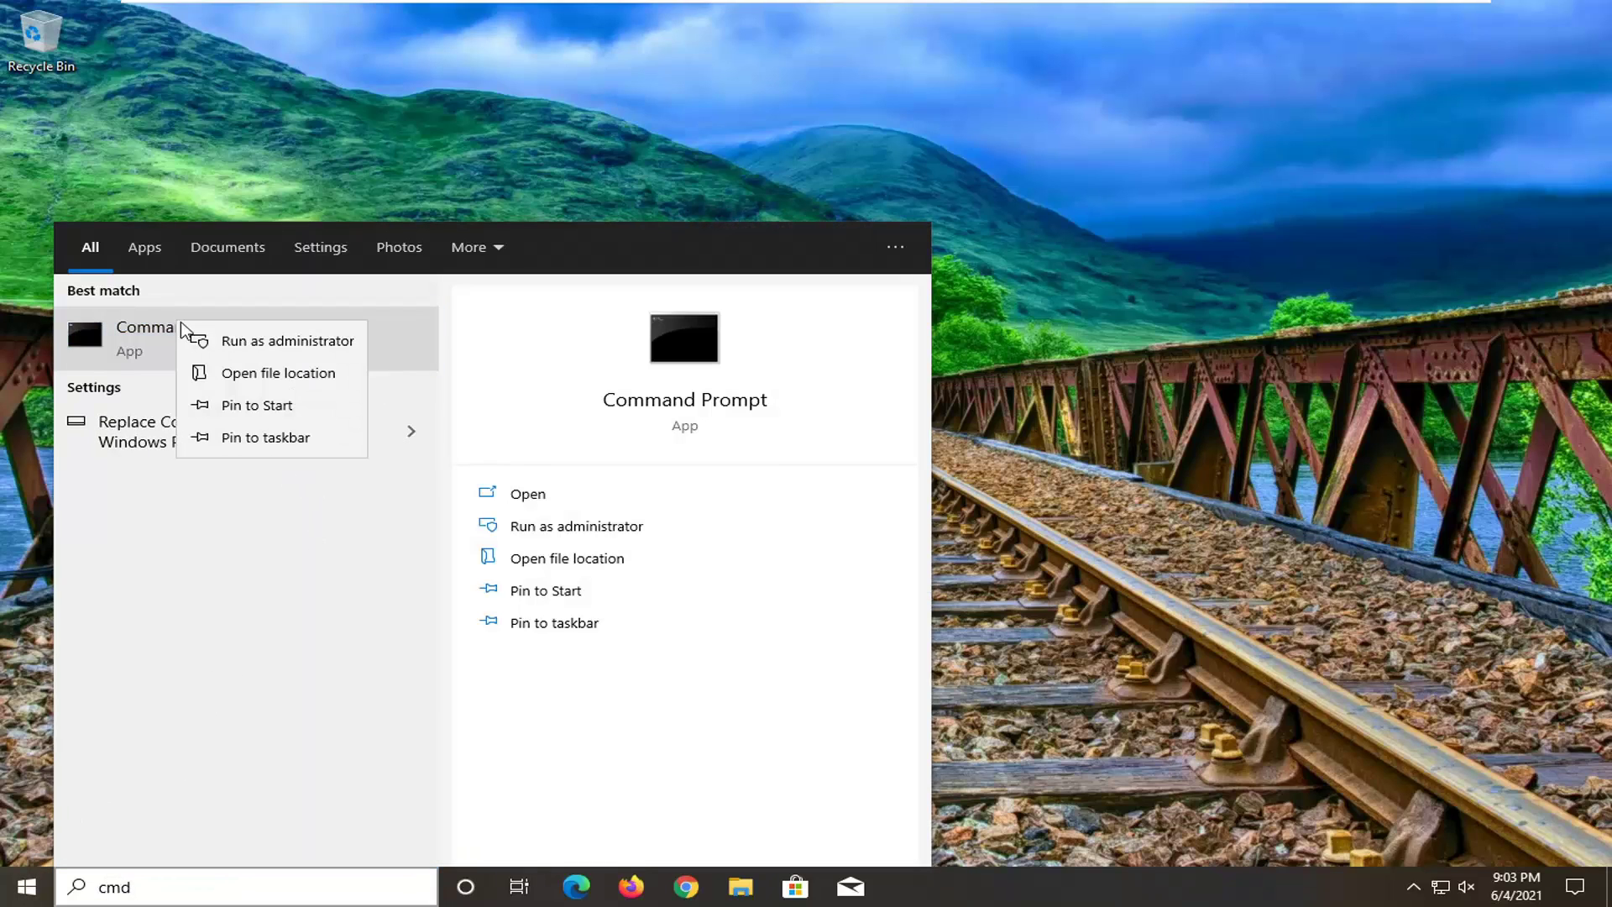
click(238, 340)
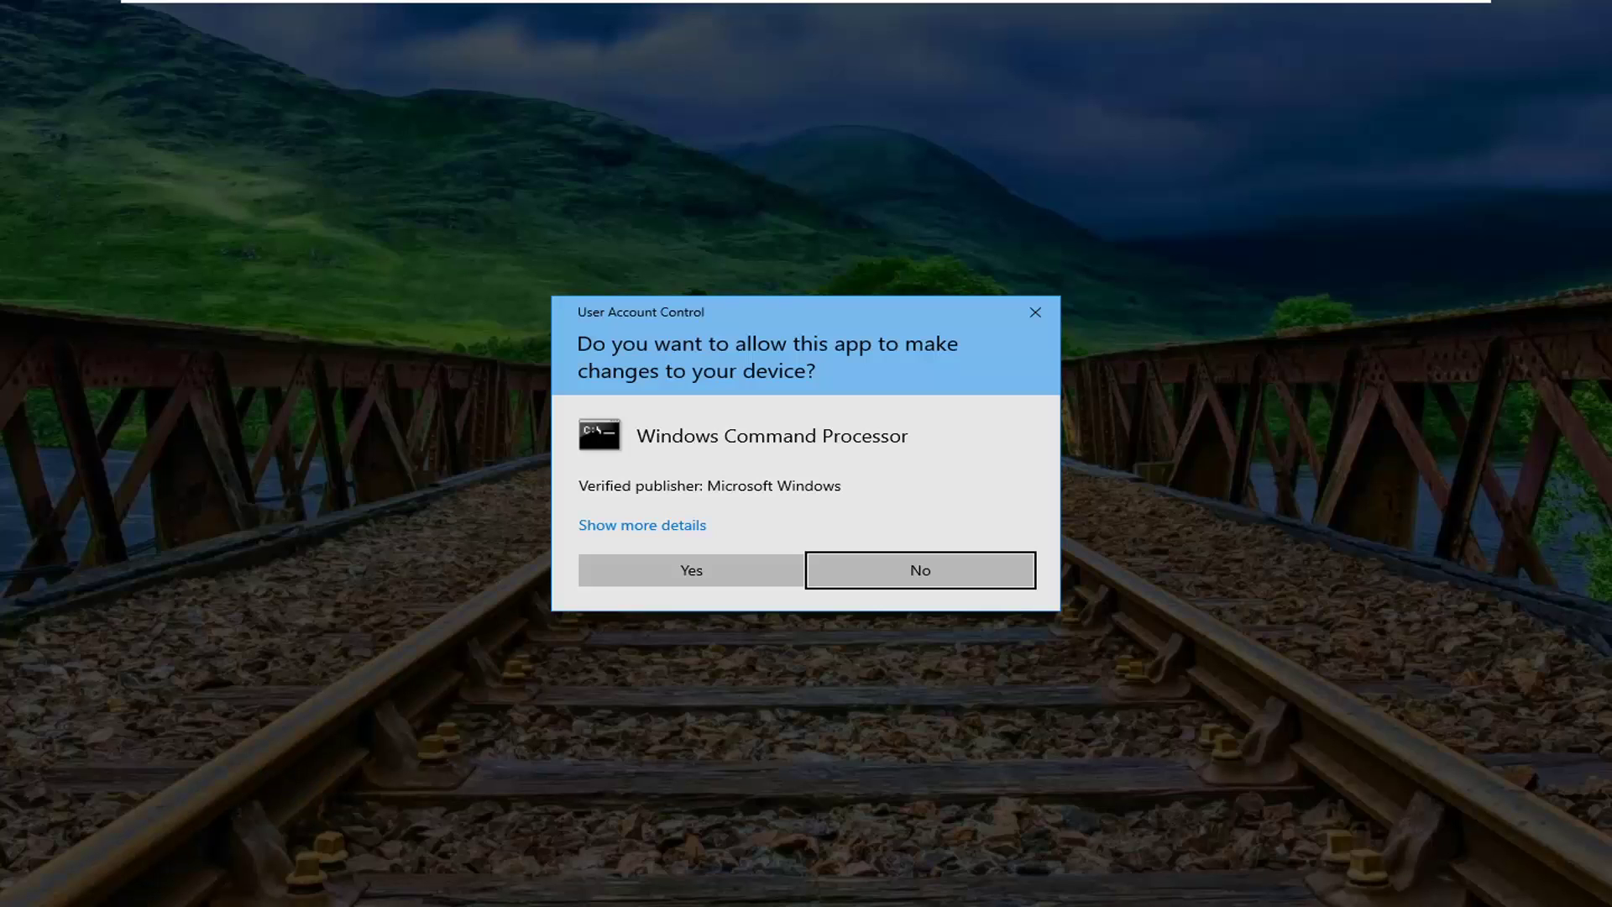
click(781, 570)
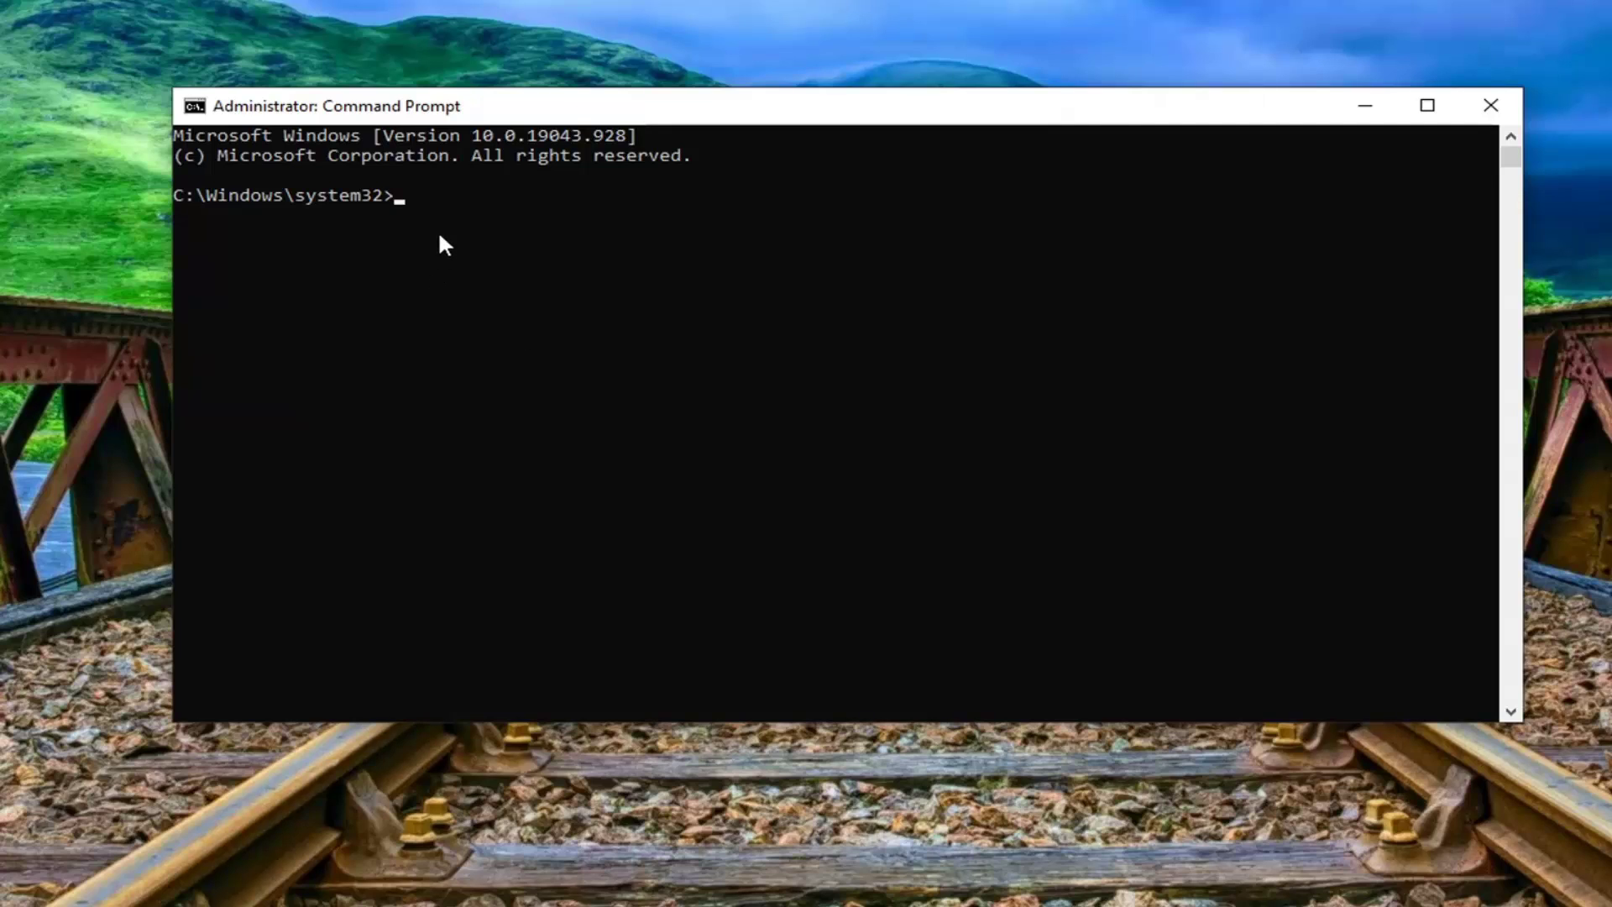
Run the system file scan with the command "sfc /scannow"
click(450, 219)
text(sfc /scannow)
key(Return)
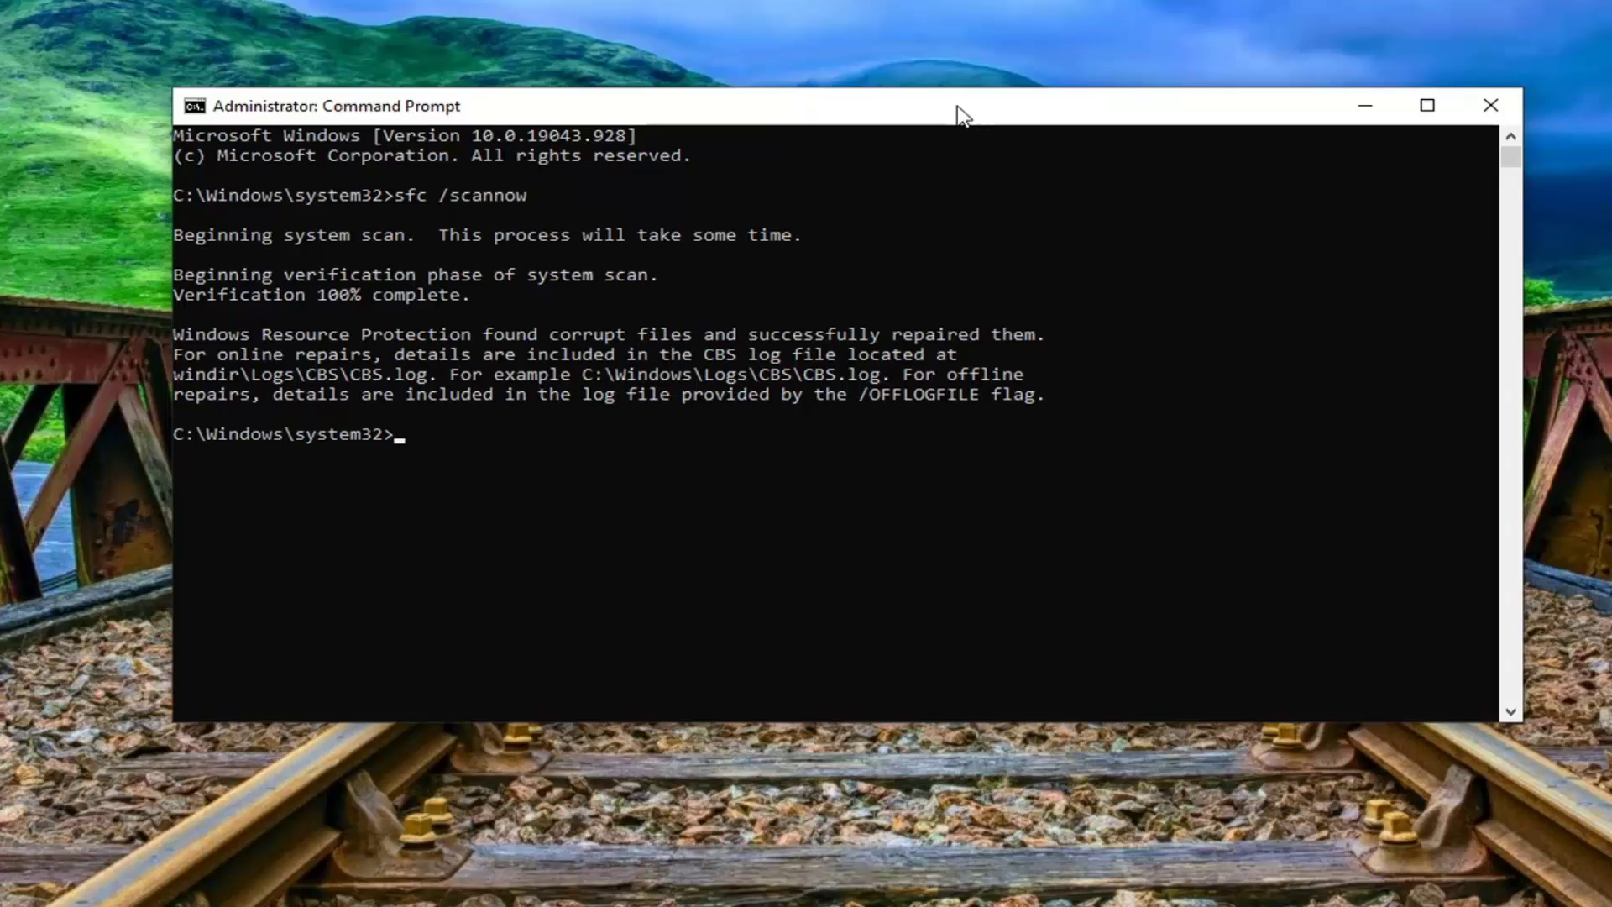
Paste and run "dism.exe /Online /Cleanup-image /Restorehealth", and close Command Prompt once the restore operation ends
right_click(992, 104)
mouse_move(1056, 296)
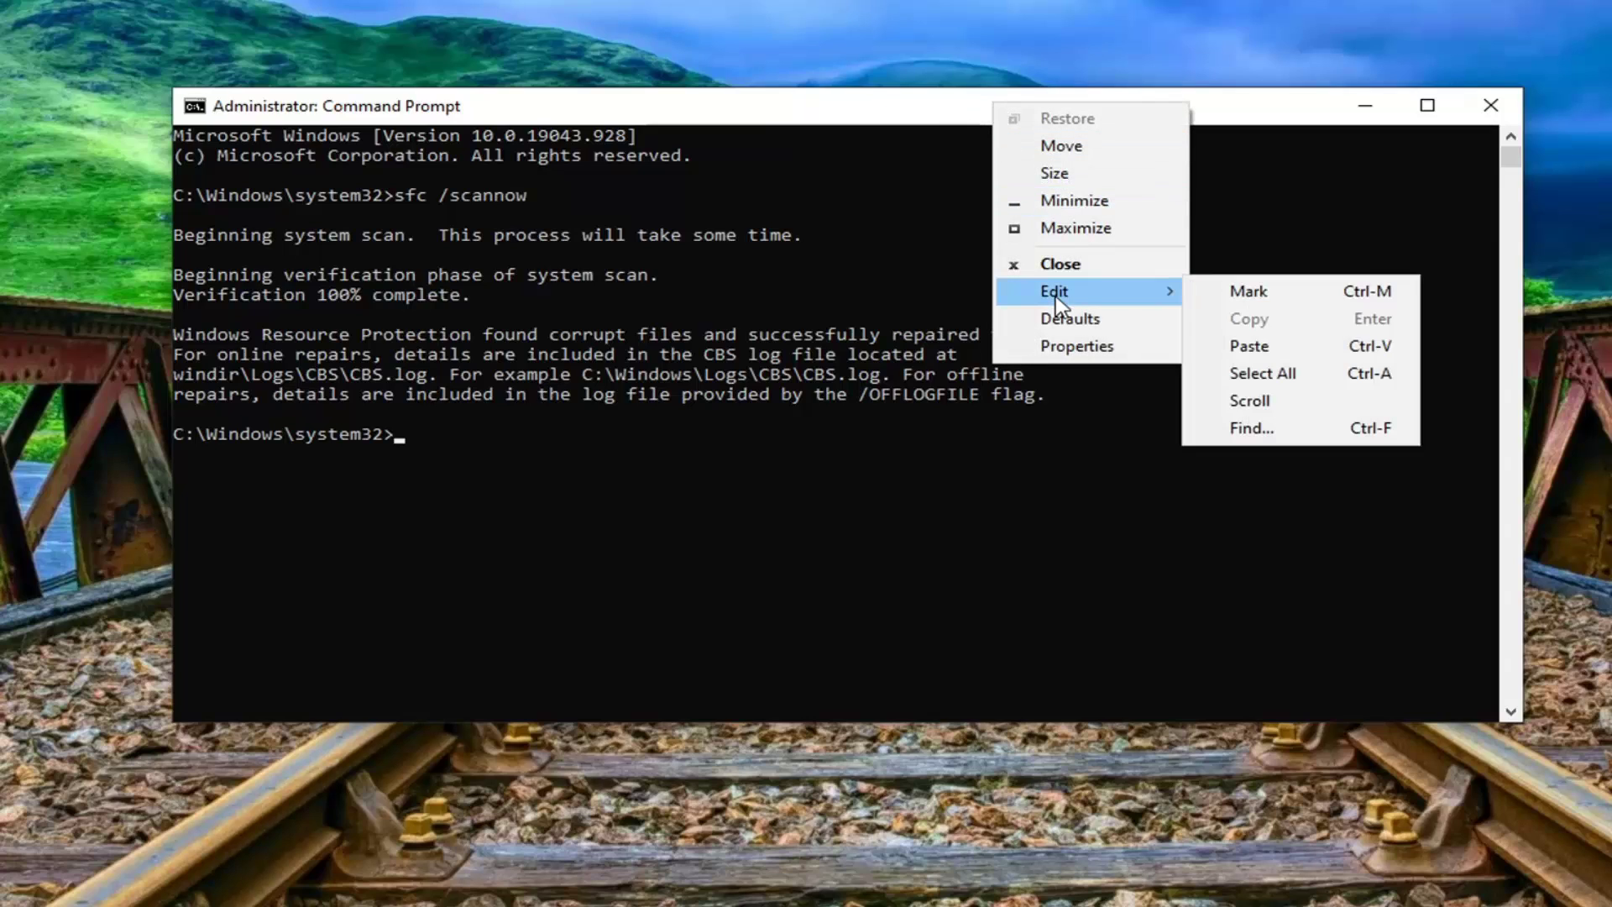
click(1248, 346)
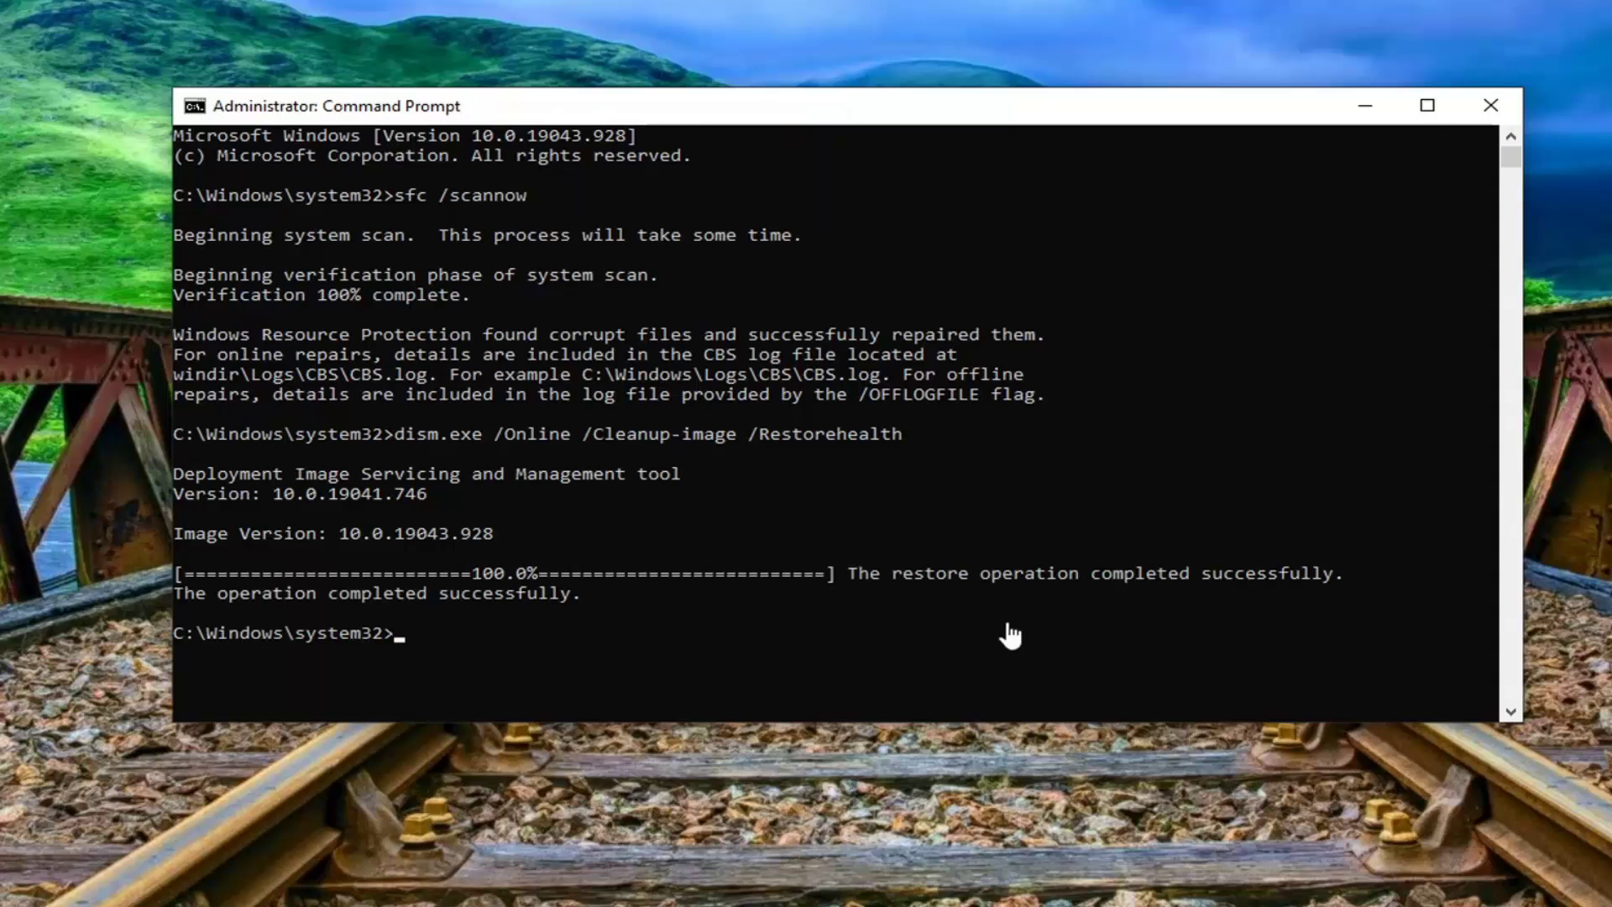
click(1490, 105)
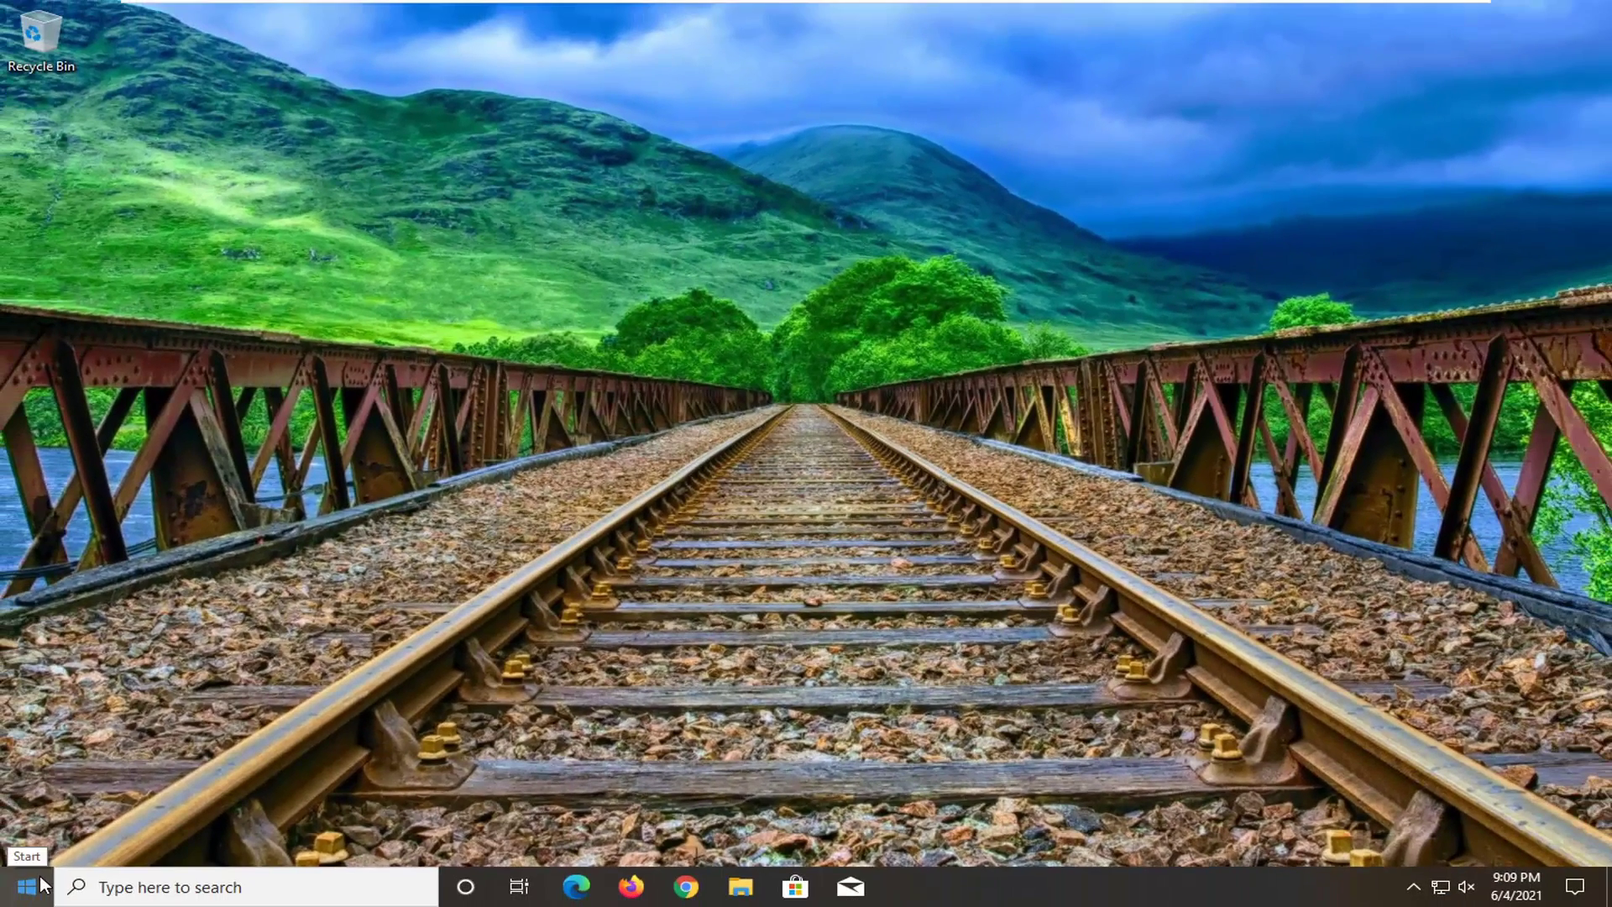
Restart the computer
key(super+x)
mouse_move(99, 814)
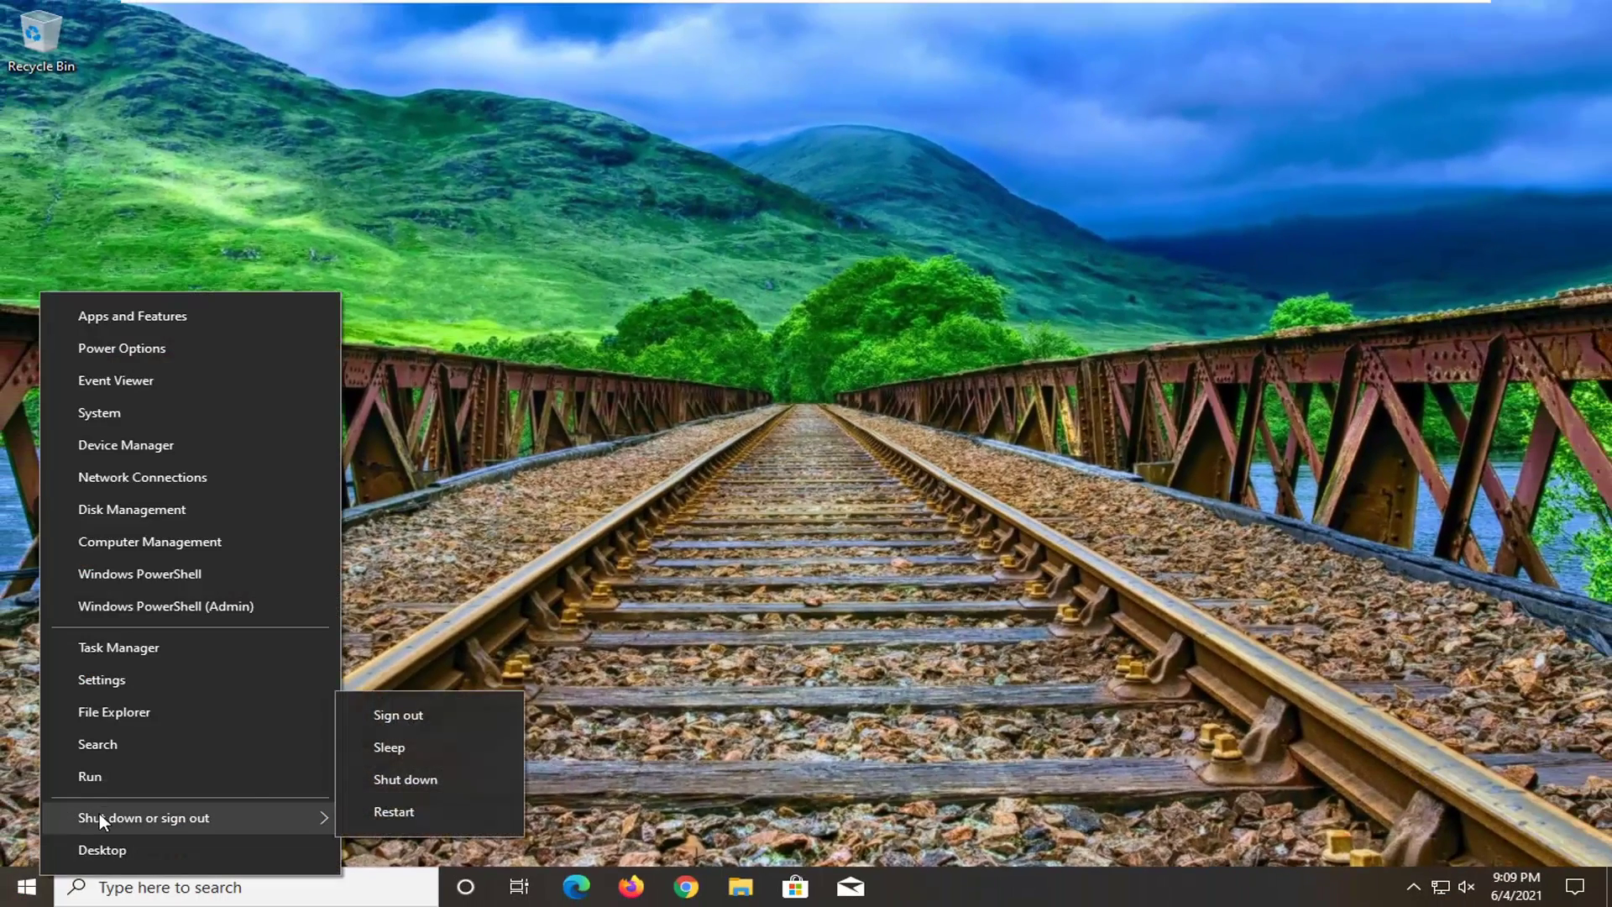
click(411, 811)
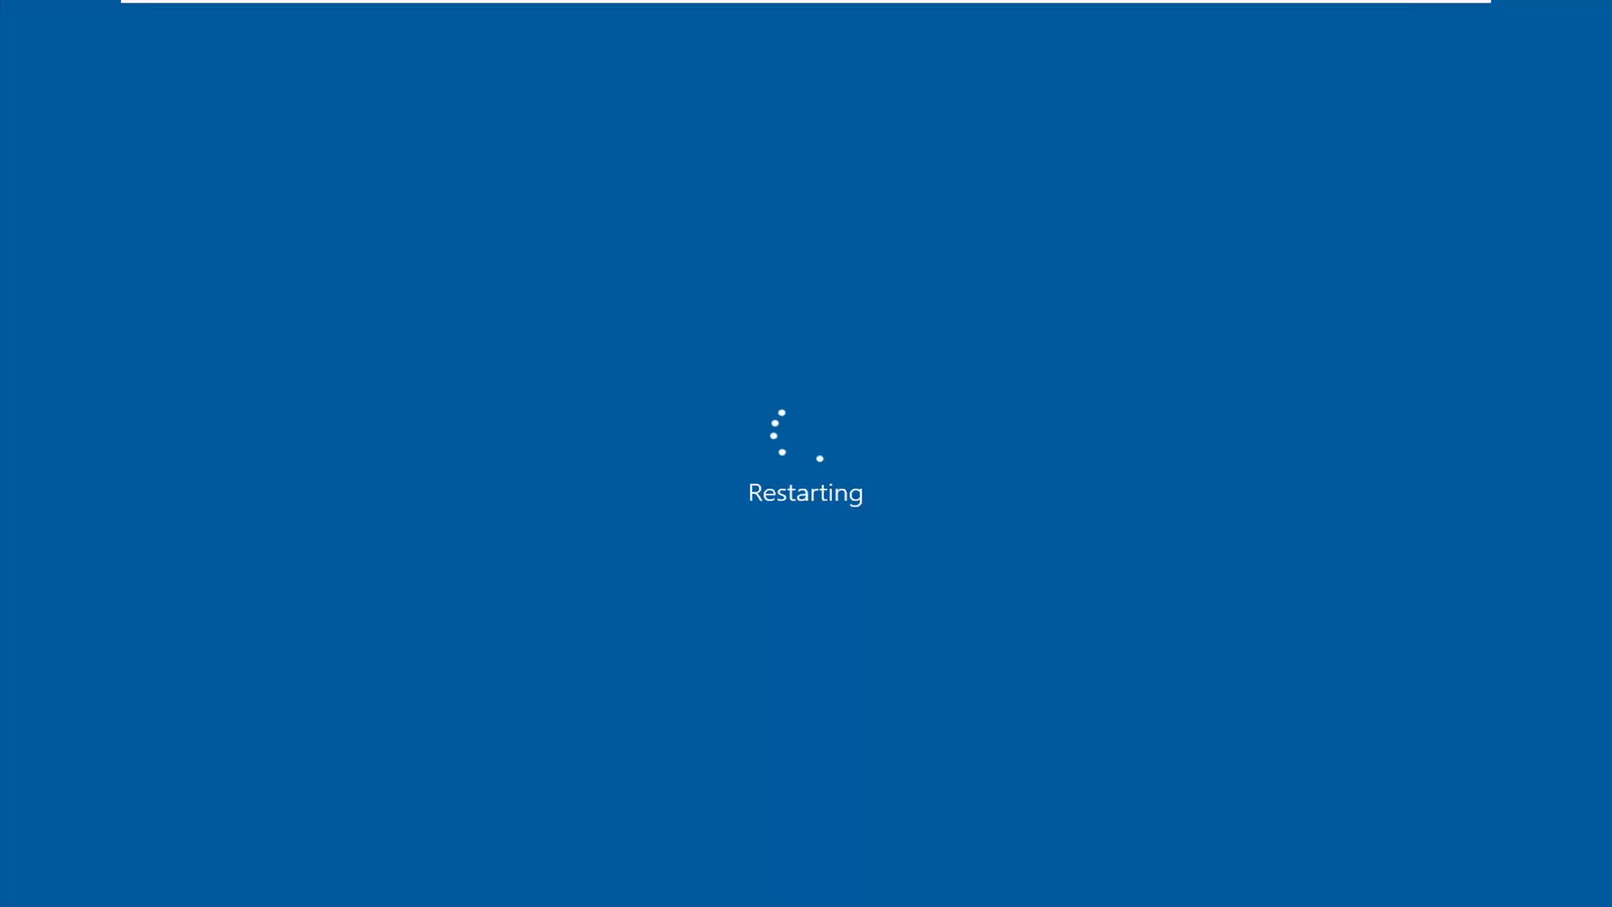